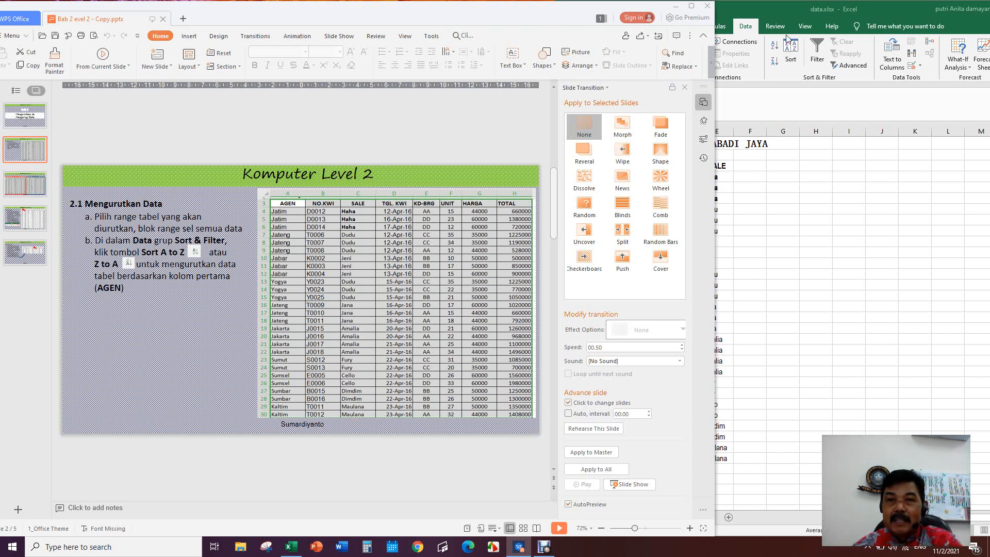
Step: Switch to the data.xlsx workbook in Excel and bring up its data sorting and filtering commands
click(747, 44)
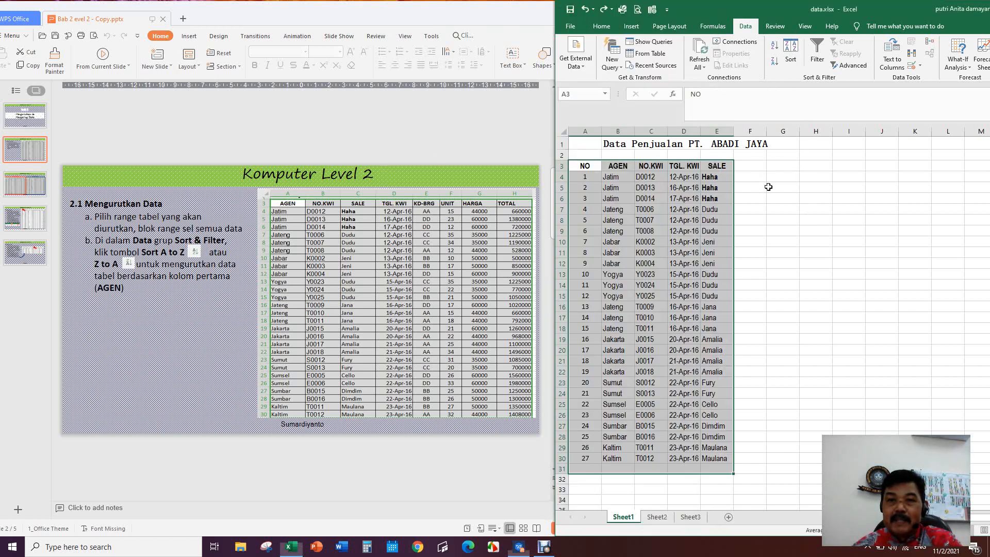
click(714, 26)
click(677, 27)
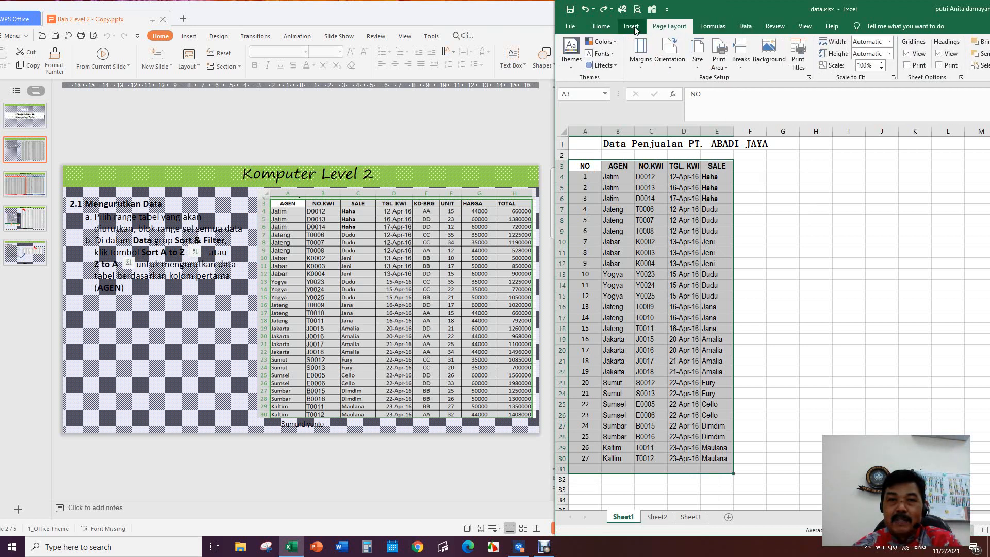
click(633, 28)
click(604, 28)
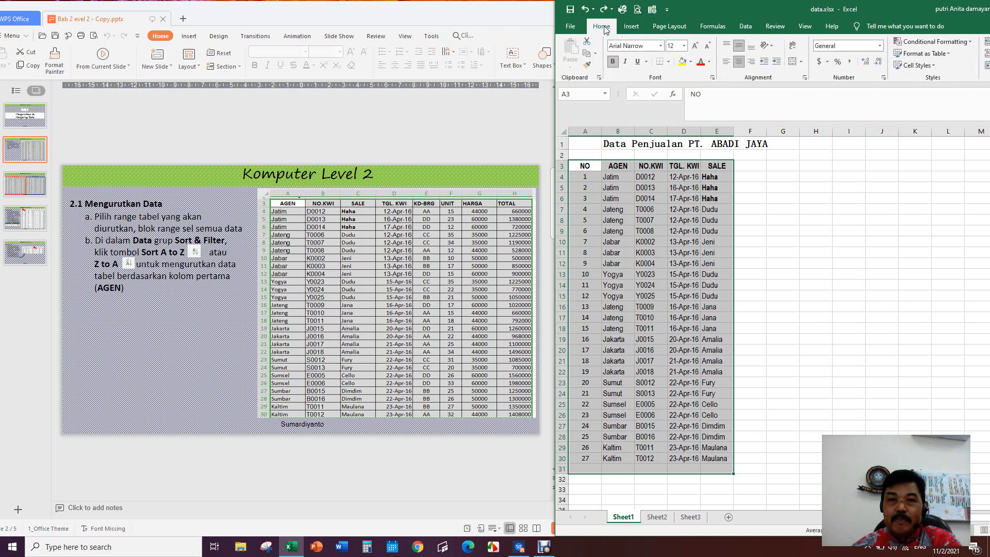
click(746, 27)
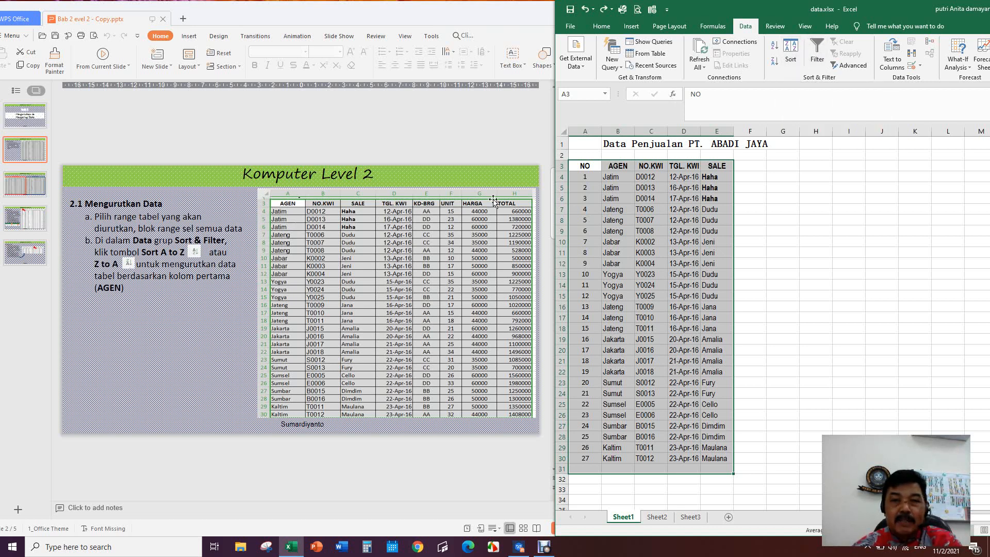
Step: Sort the selected sales table by the cell values of the AGEN column in A to Z order
click(791, 59)
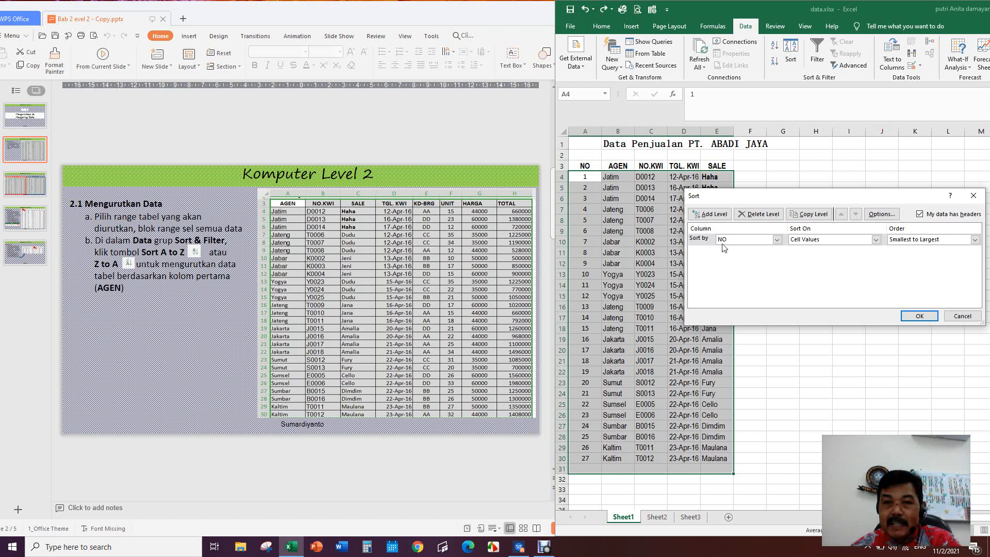
click(777, 240)
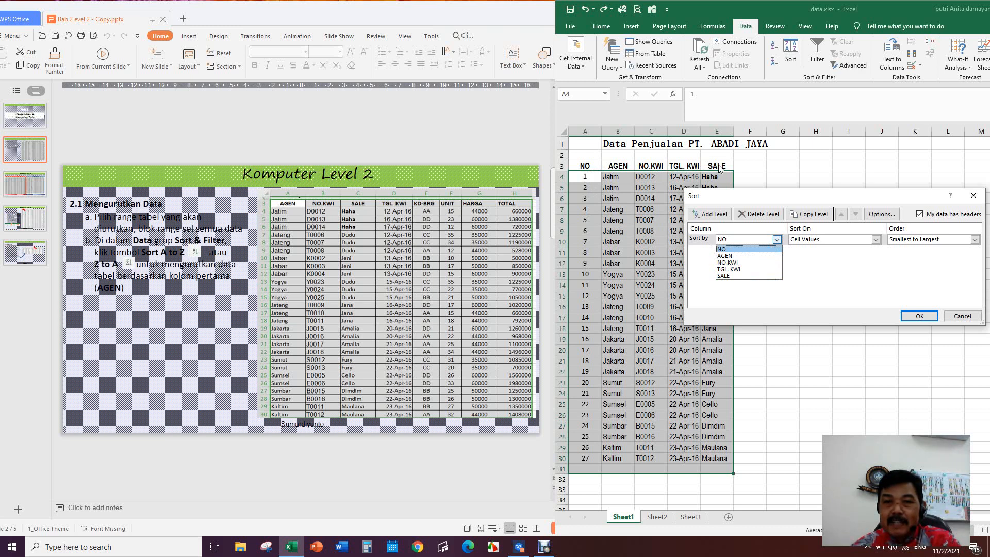
click(727, 256)
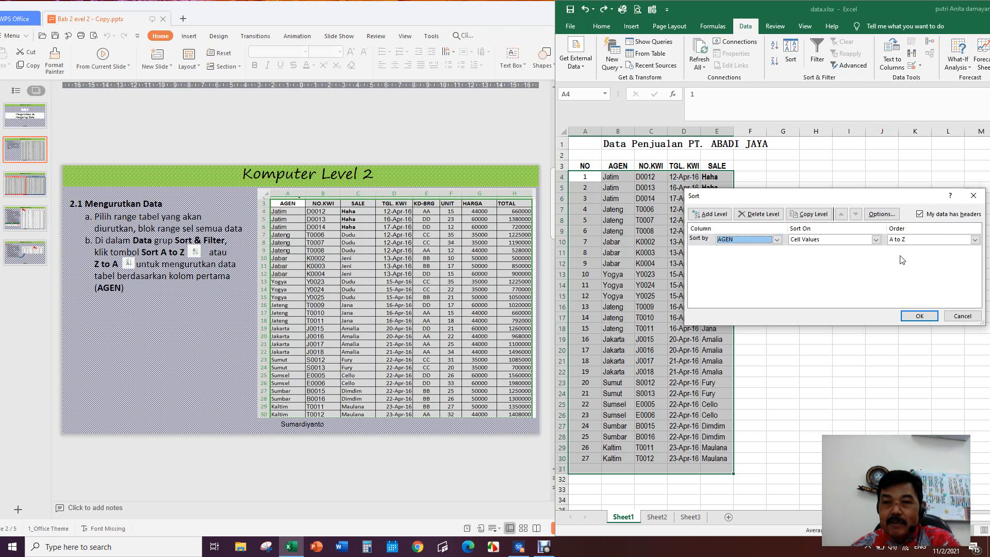
click(975, 240)
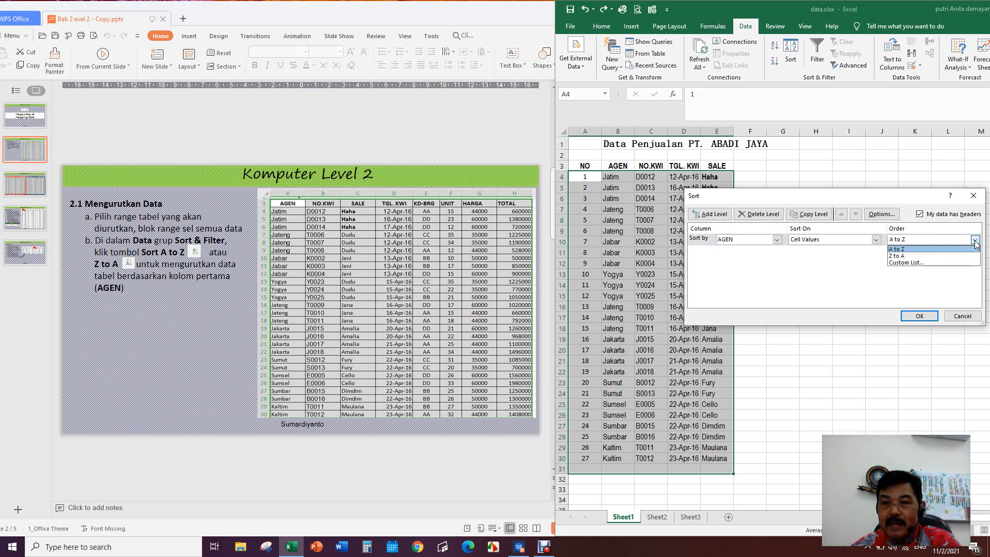
click(898, 248)
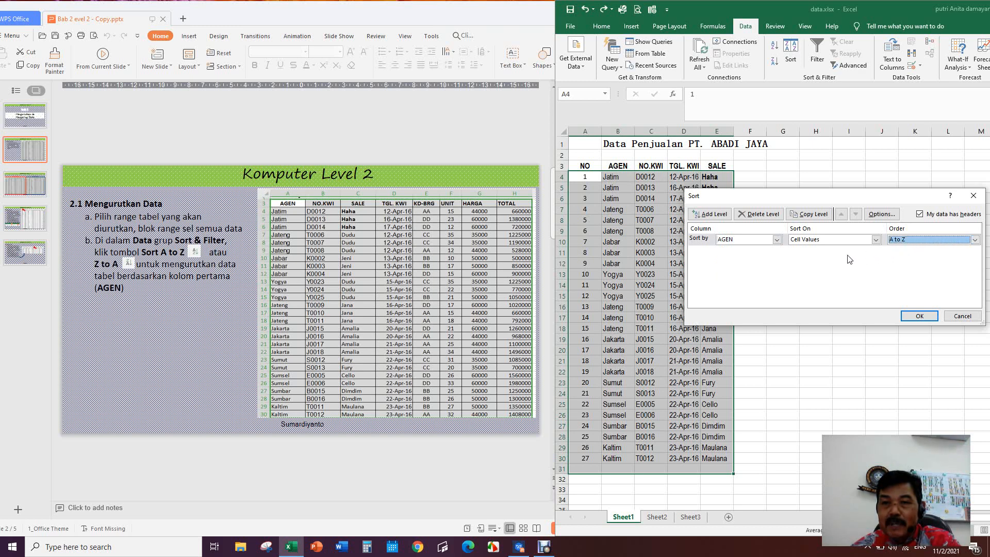
click(917, 316)
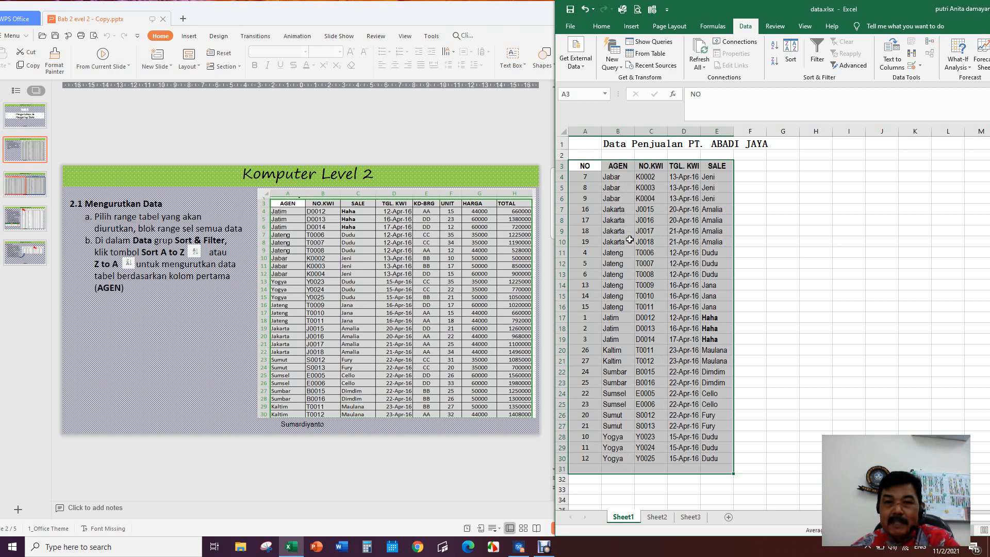
Step: Undo the A to Z sort by AGEN and deselect the sales table
key(ctrl+z)
key(ctrl+q)
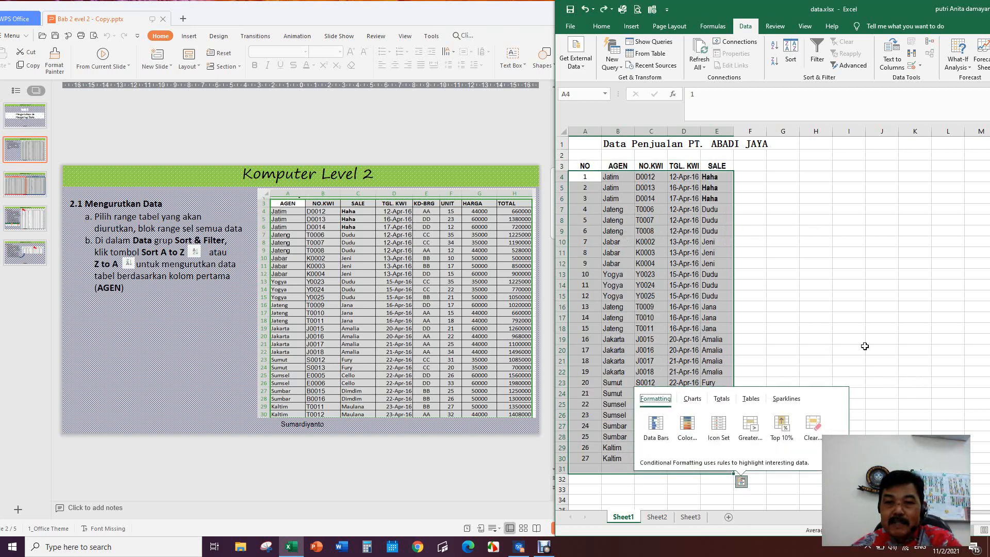
click(910, 350)
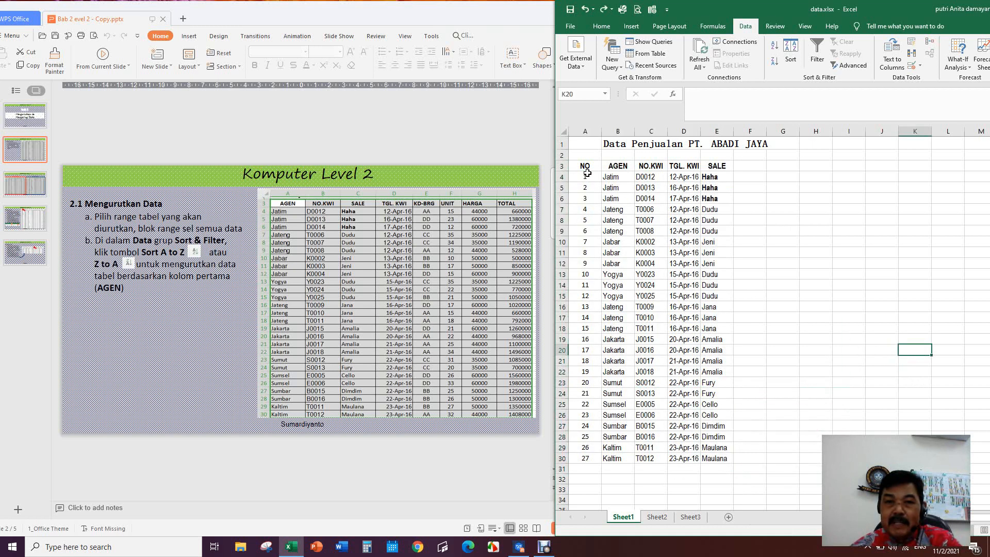
Step: Sort the sales table range A3:E31 by the AGEN column in Z to A order
drag(584, 166, 720, 469)
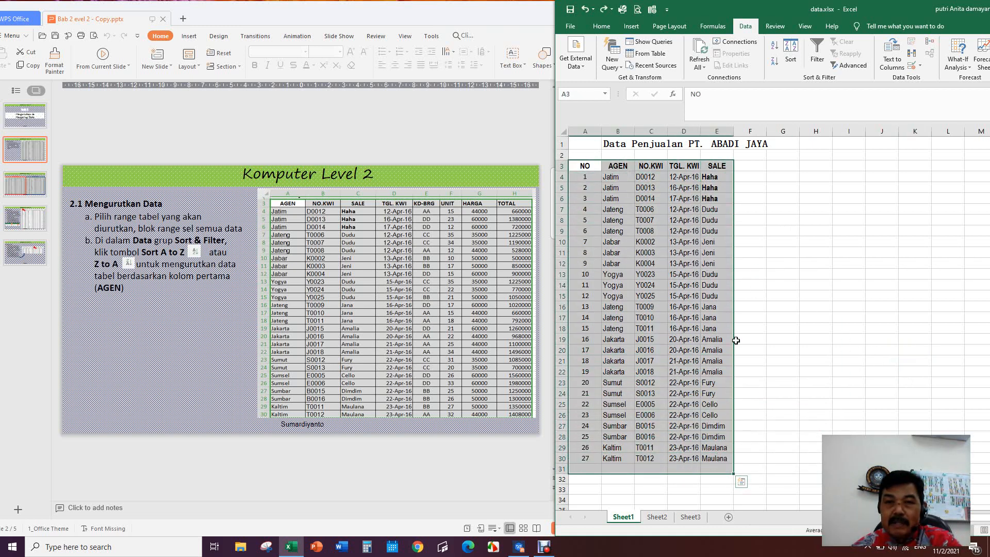
click(793, 56)
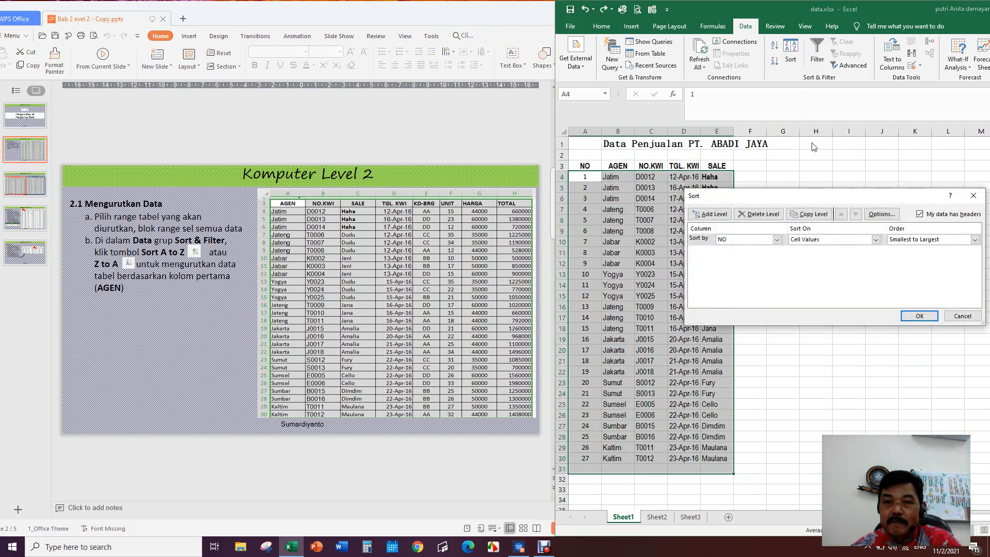
click(778, 240)
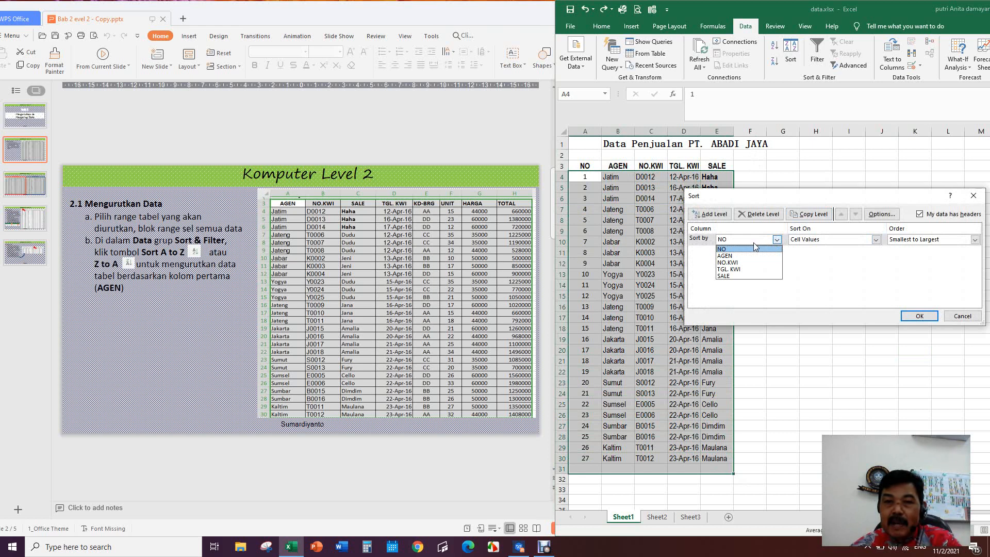
click(728, 257)
click(975, 241)
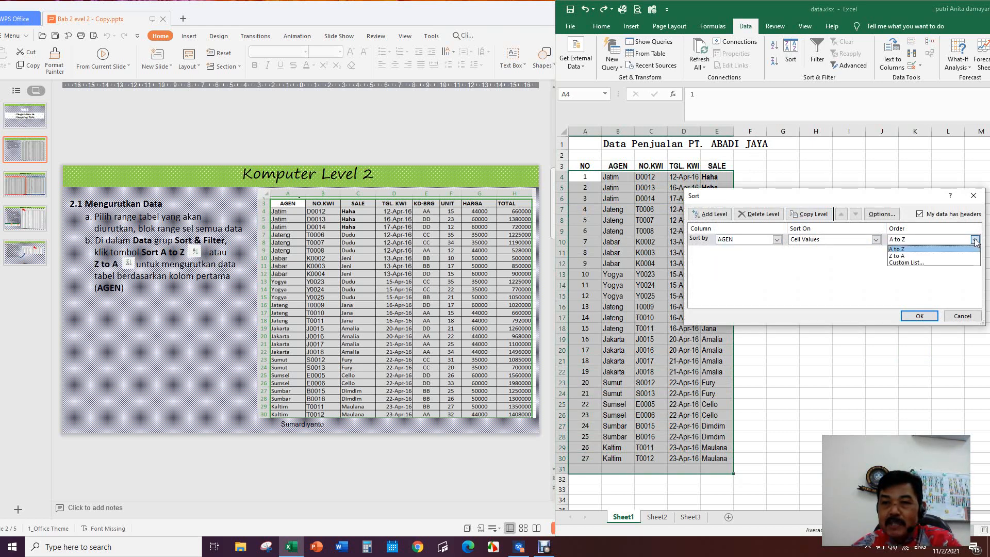
click(923, 257)
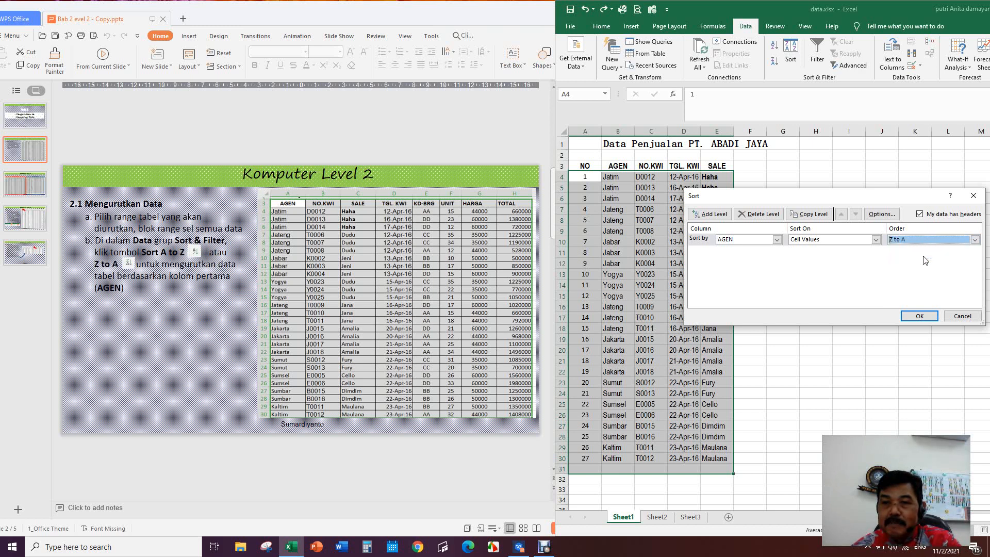
click(918, 316)
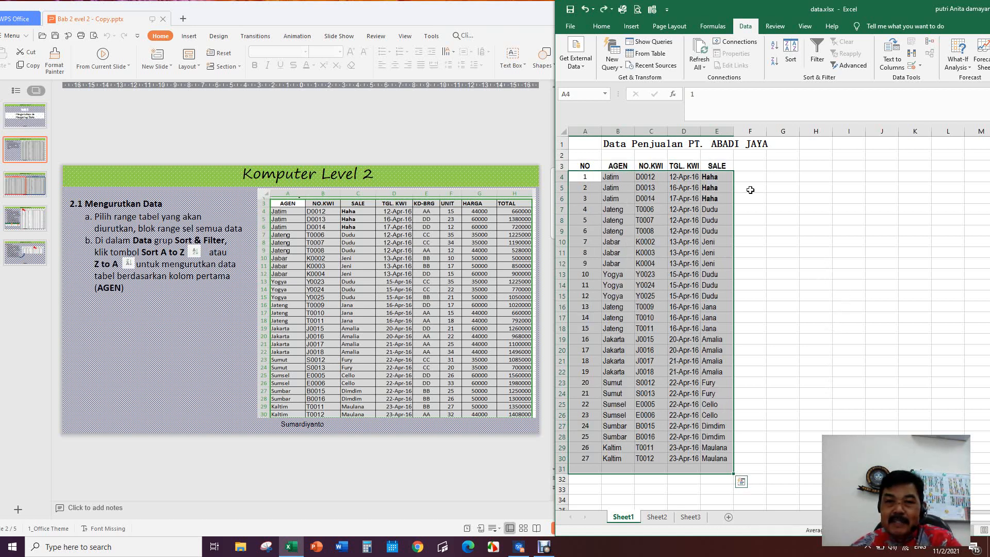
Step: Sort the sales table by the NO.KWI column in A to Z order and undo that sort
click(792, 52)
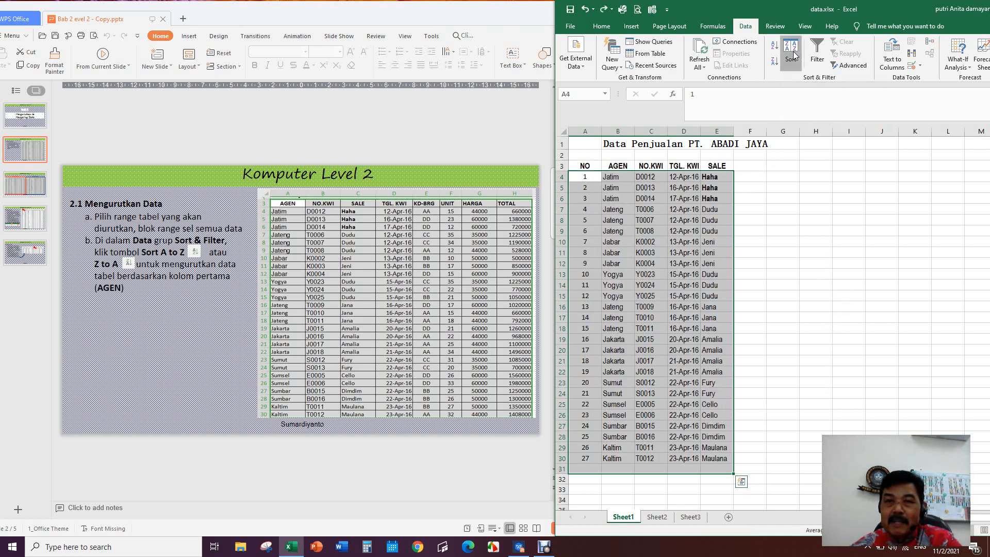
click(777, 240)
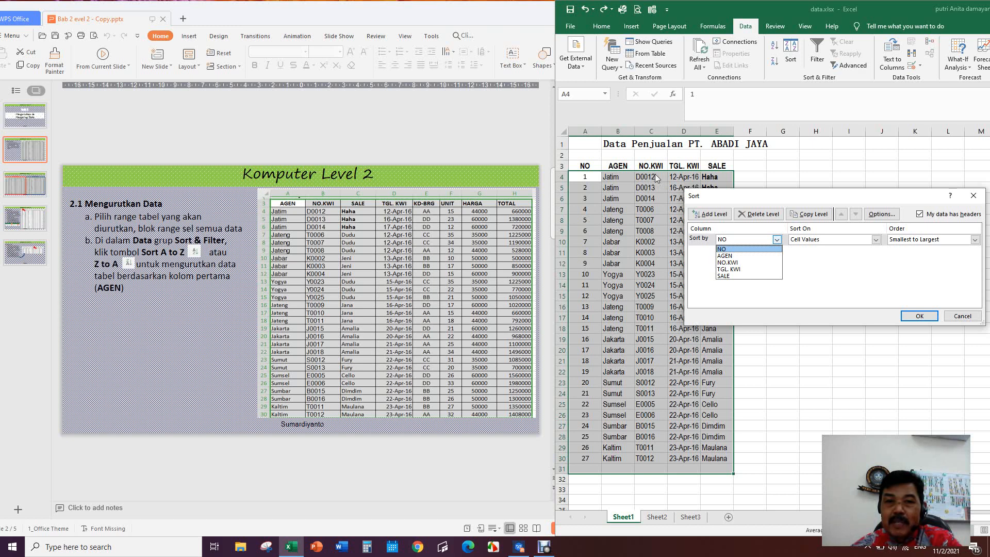
click(733, 263)
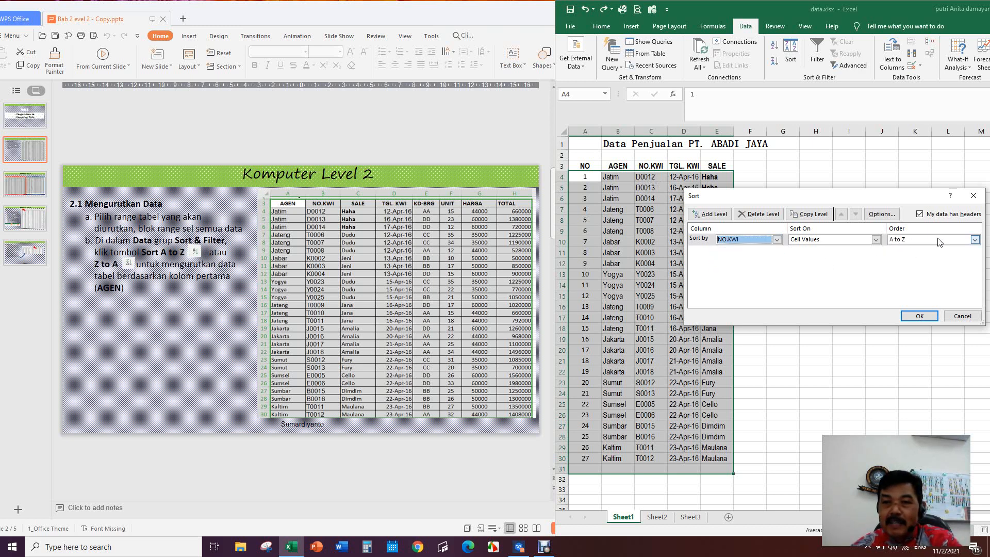
click(919, 316)
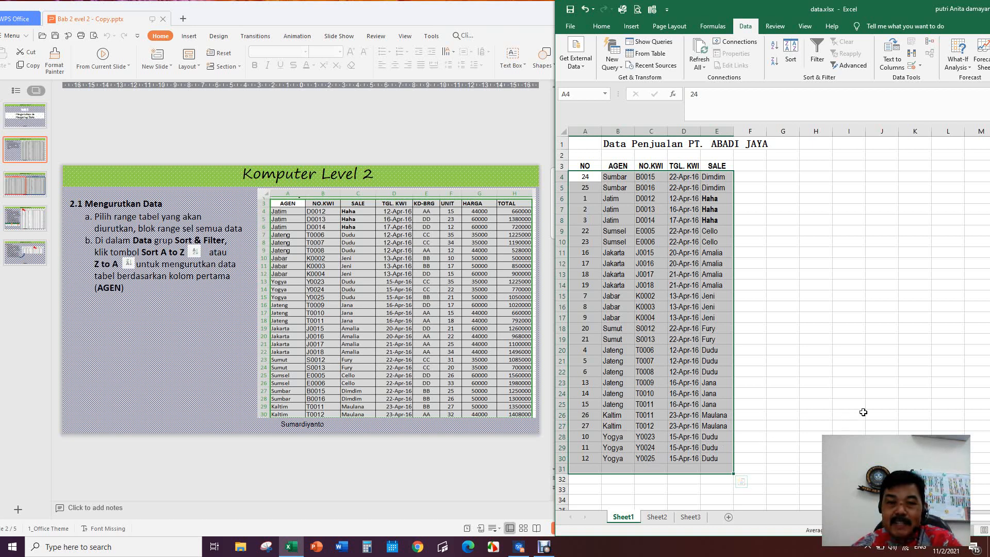
key(ctrl+z)
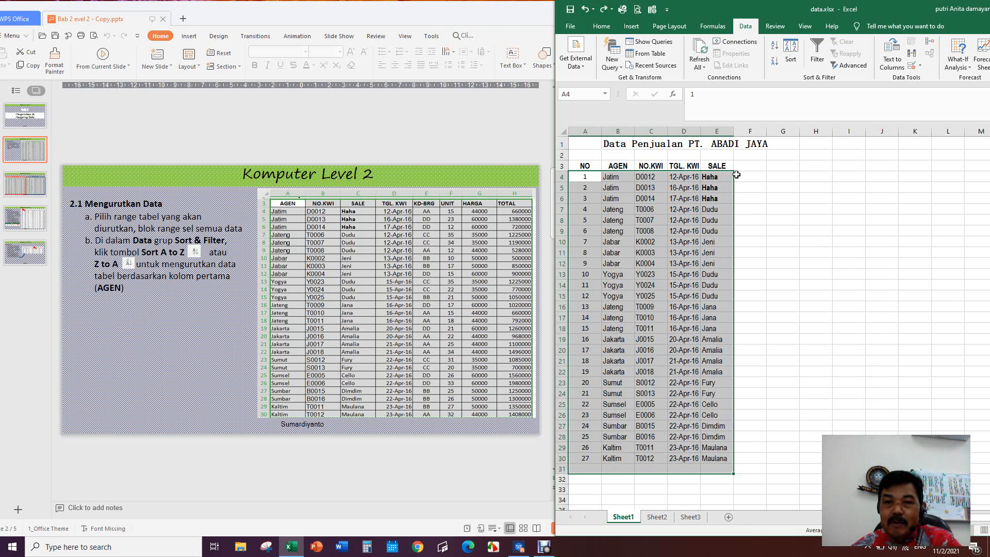
Step: Sort the sales table by the SALE column in Z to A order and undo that sort
click(791, 57)
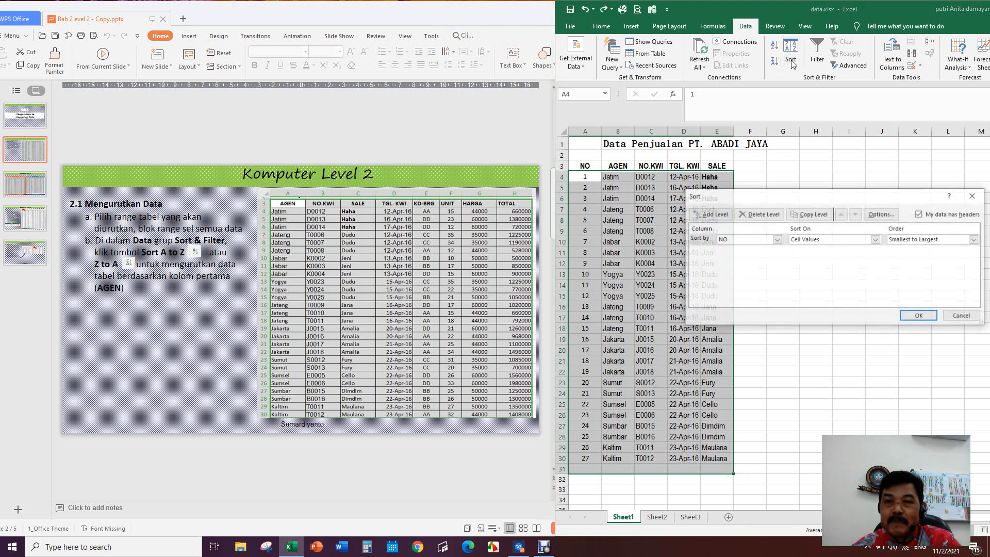
click(758, 240)
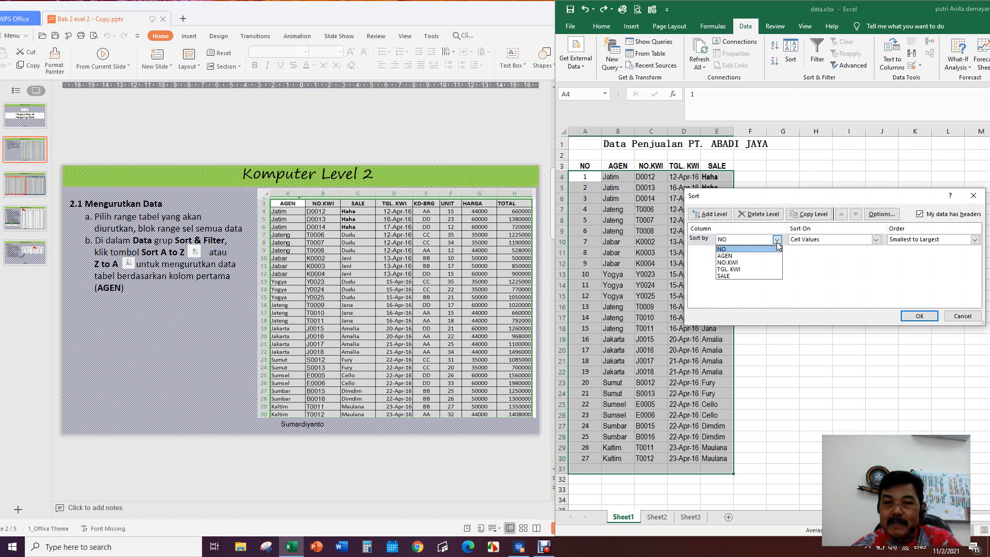
click(737, 283)
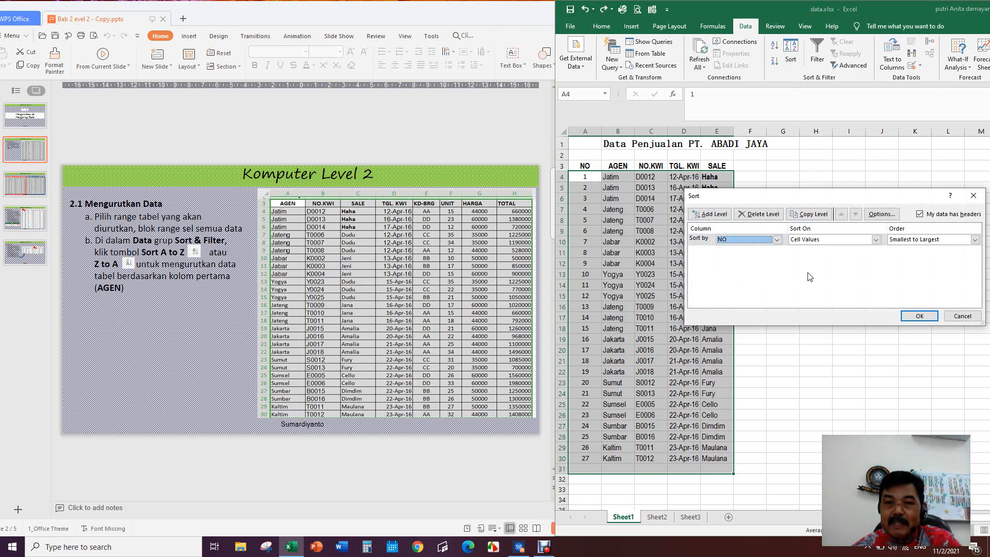
click(777, 239)
click(739, 277)
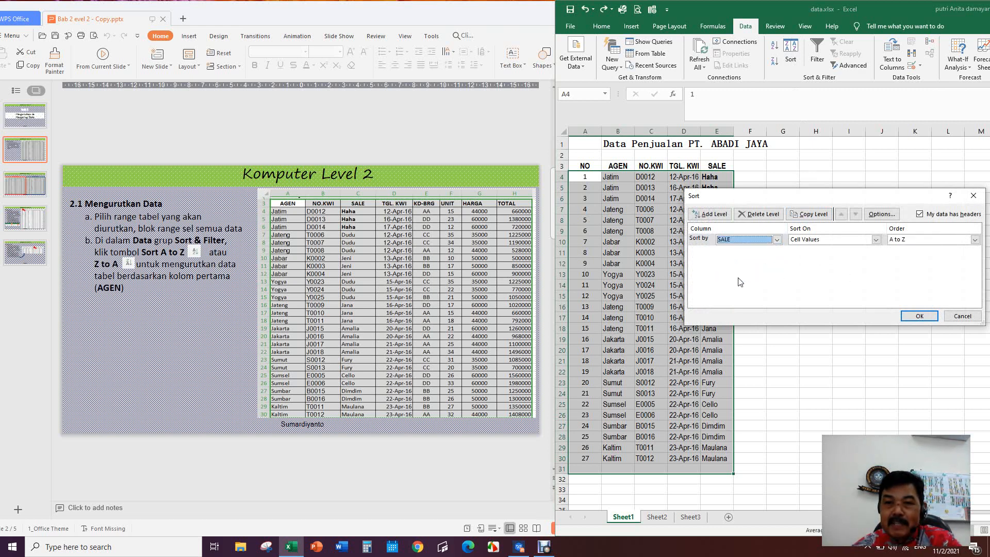
click(975, 240)
click(923, 256)
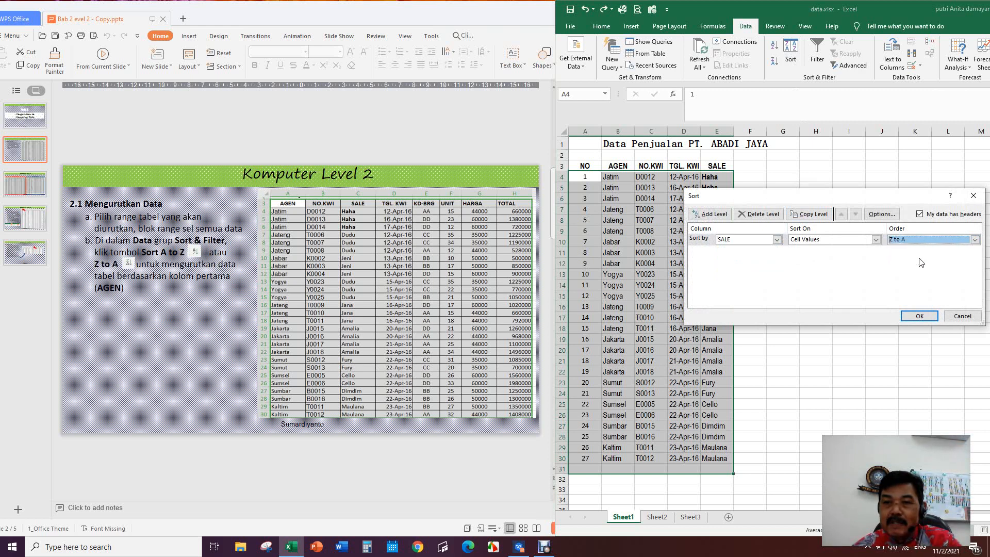
click(919, 316)
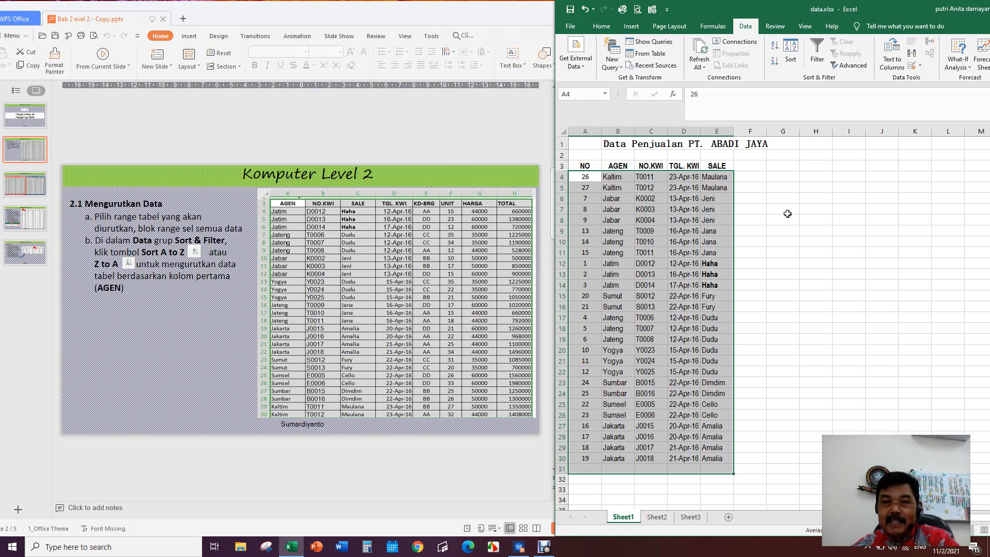
key(ctrl+z)
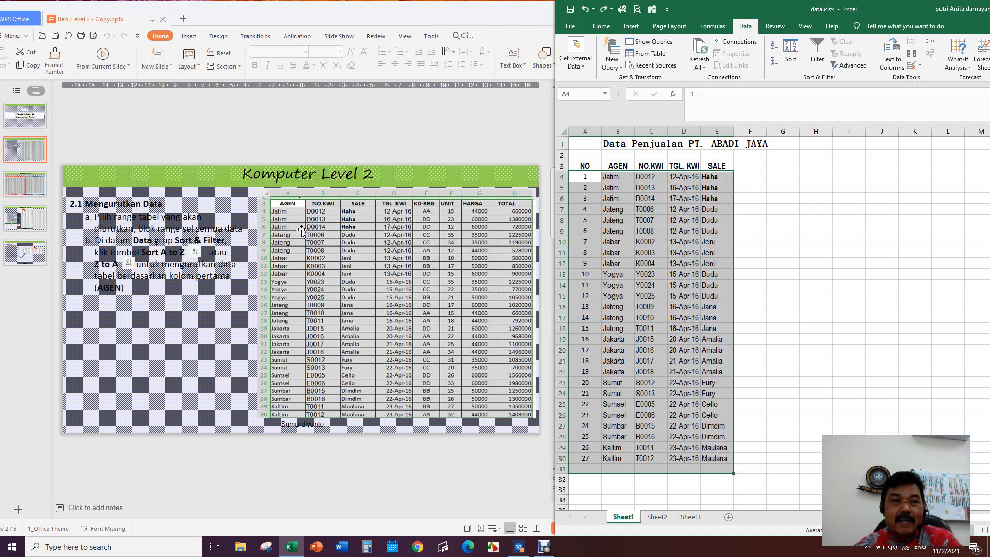
Step: Switch to the WPS presentation and show the slide "2.2 Menyaring Data" about filtering
click(34, 222)
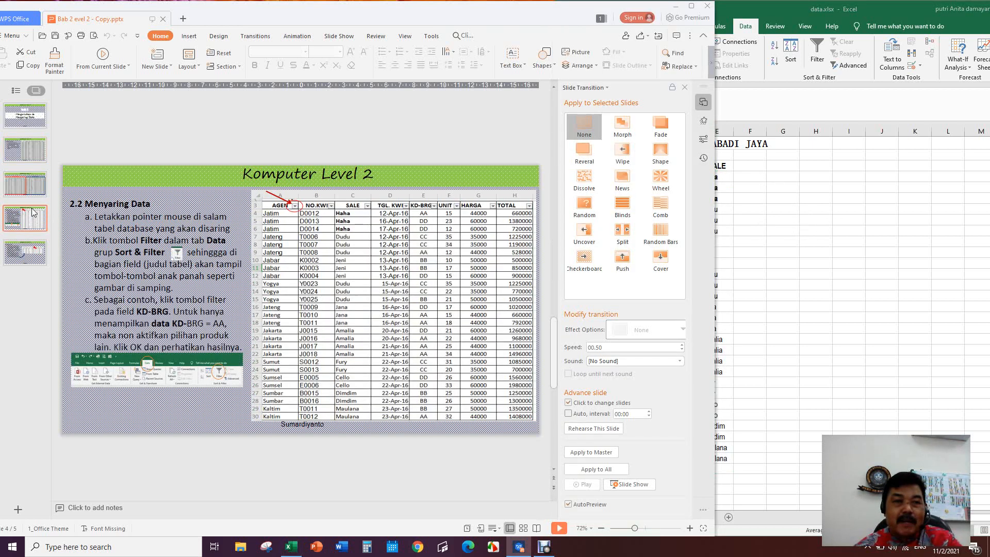
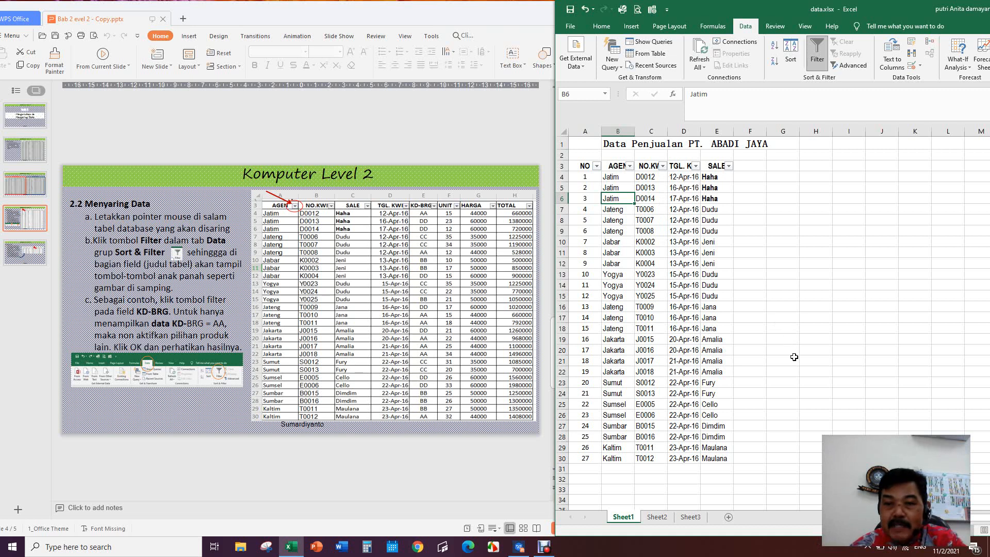
Step: Maximize the data.xlsx window in Excel so the whole sales table from column A is in view
drag(912, 8, 745, 4)
click(913, 8)
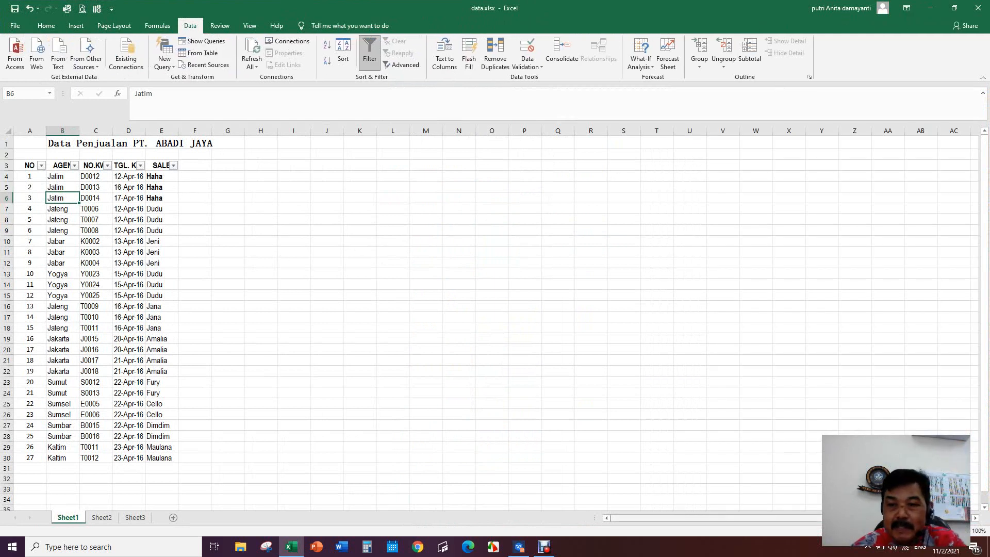
click(975, 518)
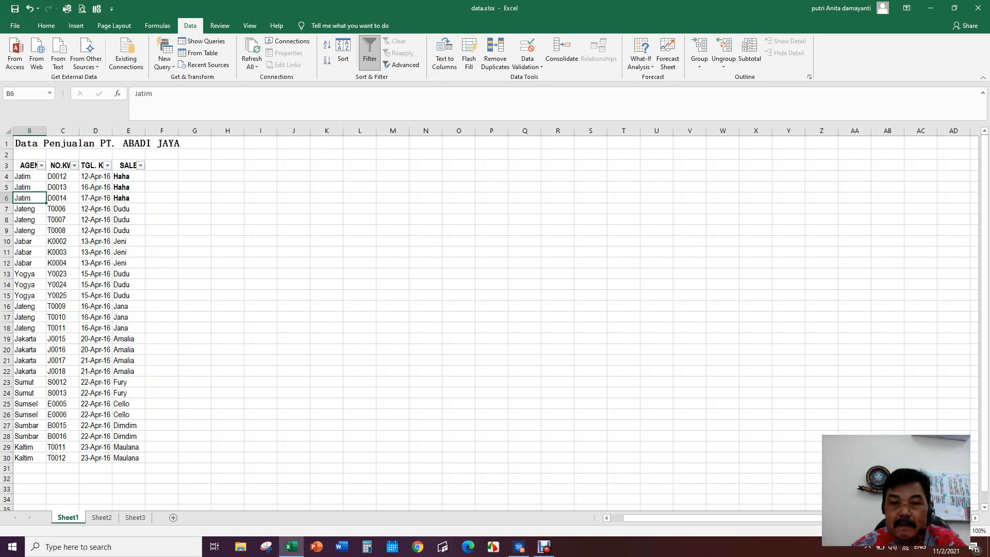
drag(866, 518, 758, 517)
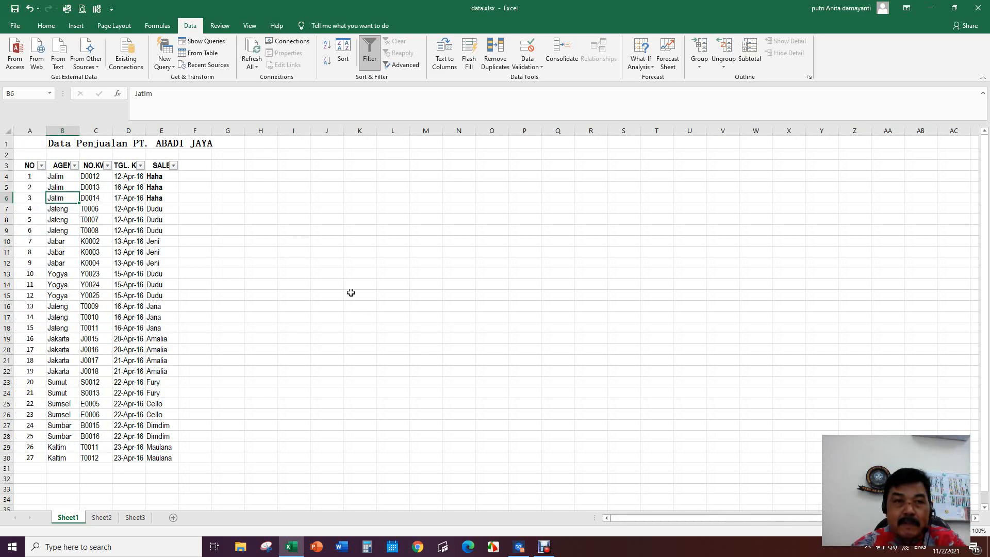
Step: Enlarge the view of Sheet1 and compare its sales table with the one on Sheet2, ending on Sheet2
scroll(262, 251, up, 6)
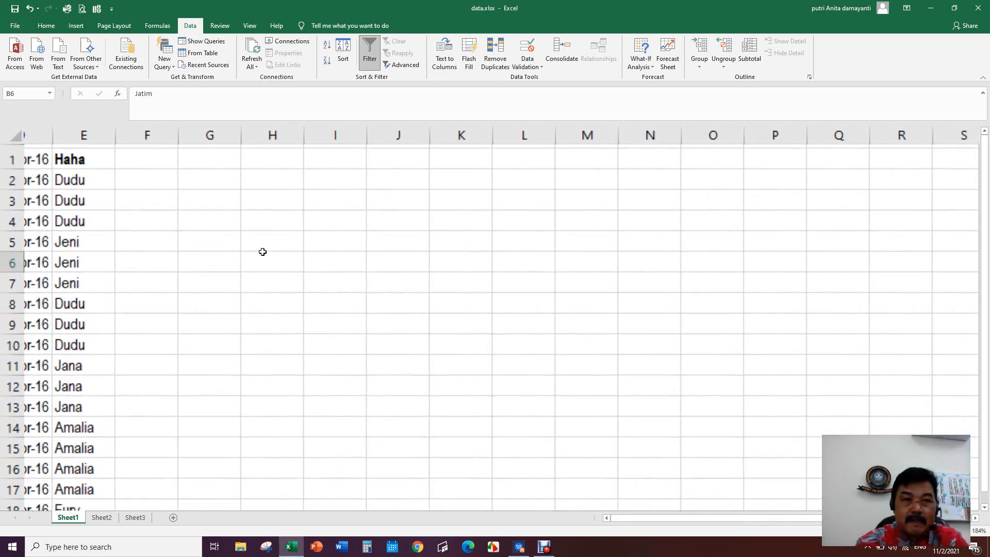
scroll(263, 252, up, 2)
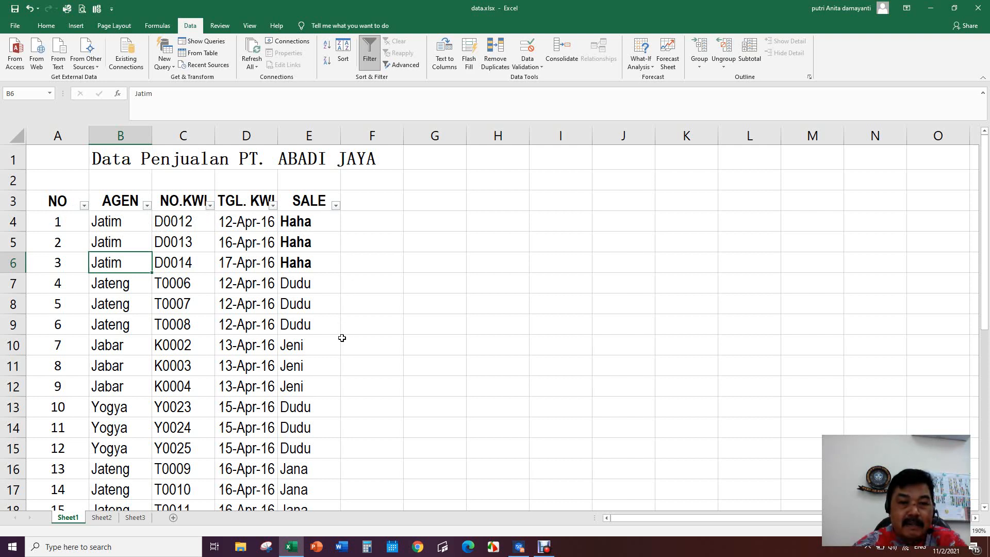
click(102, 518)
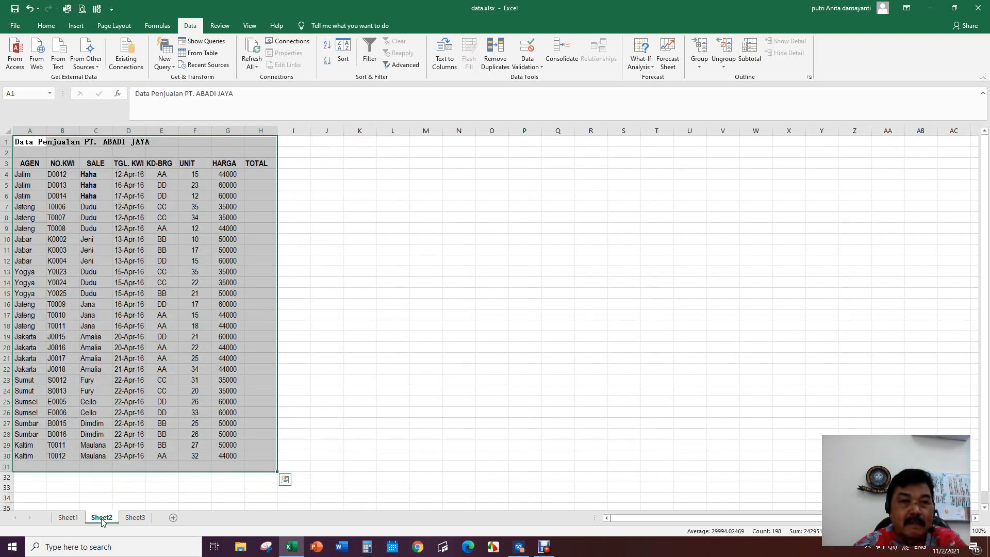
click(361, 262)
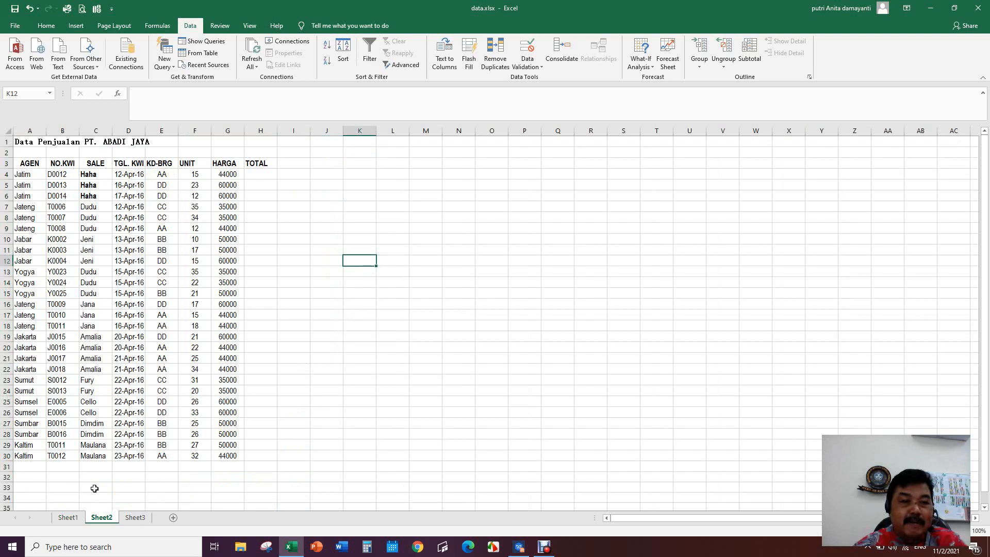
click(70, 518)
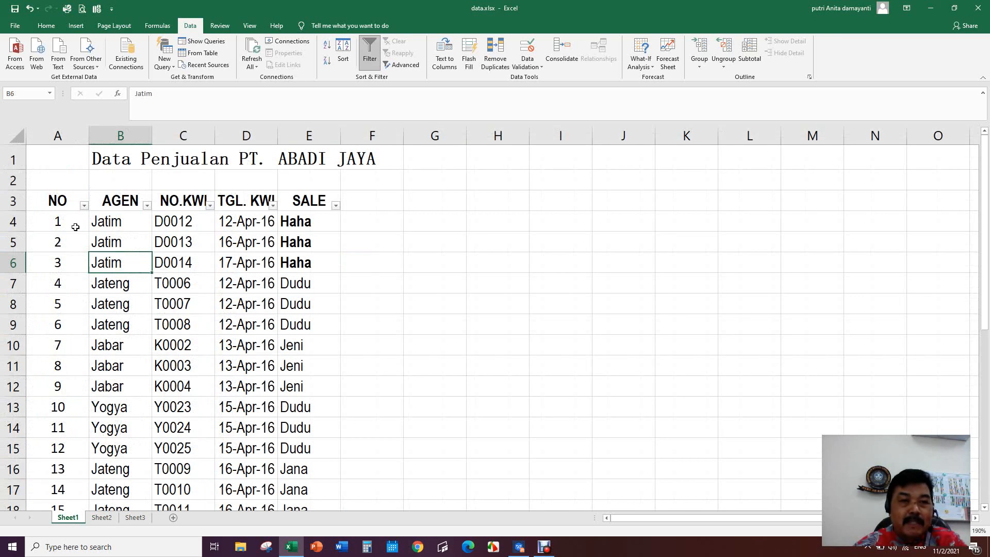
click(103, 517)
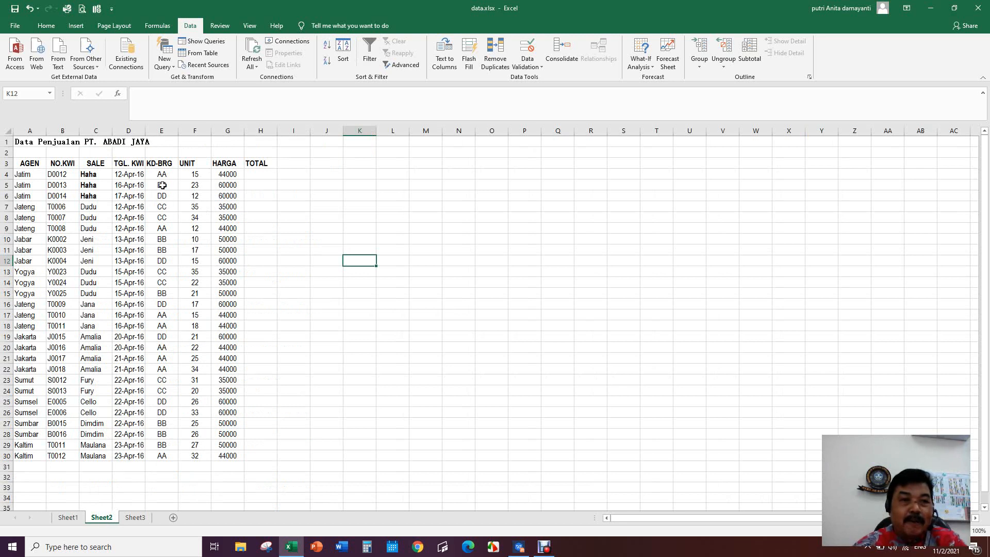
Step: Turn on filtering for the Sheet2 sales table, show only the AA rows in KD-BRG, and remove the filter
click(161, 218)
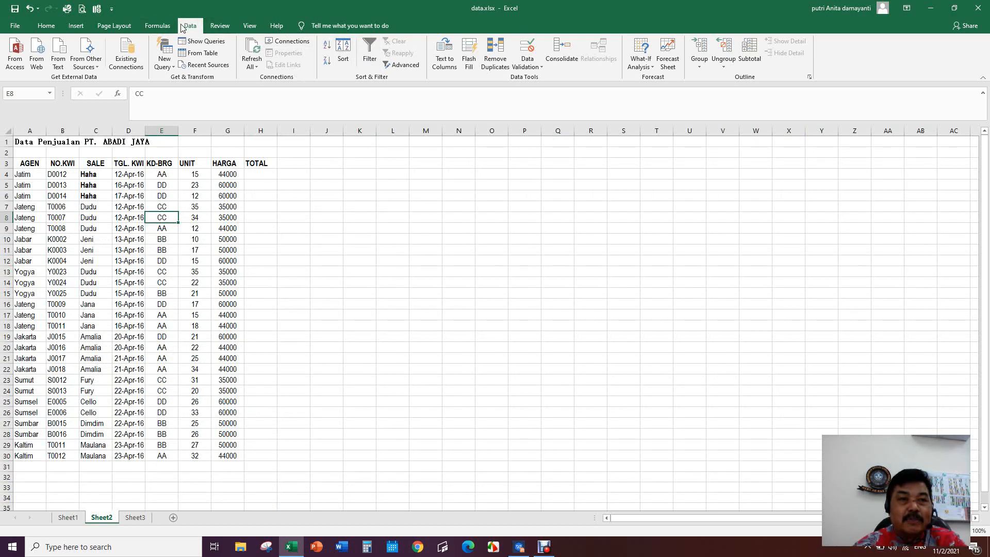
click(369, 60)
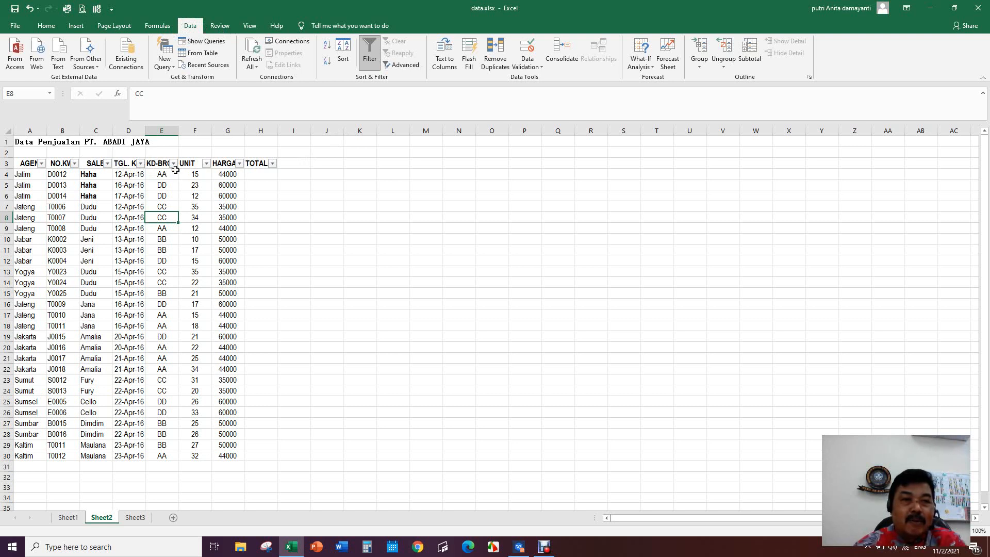
click(174, 163)
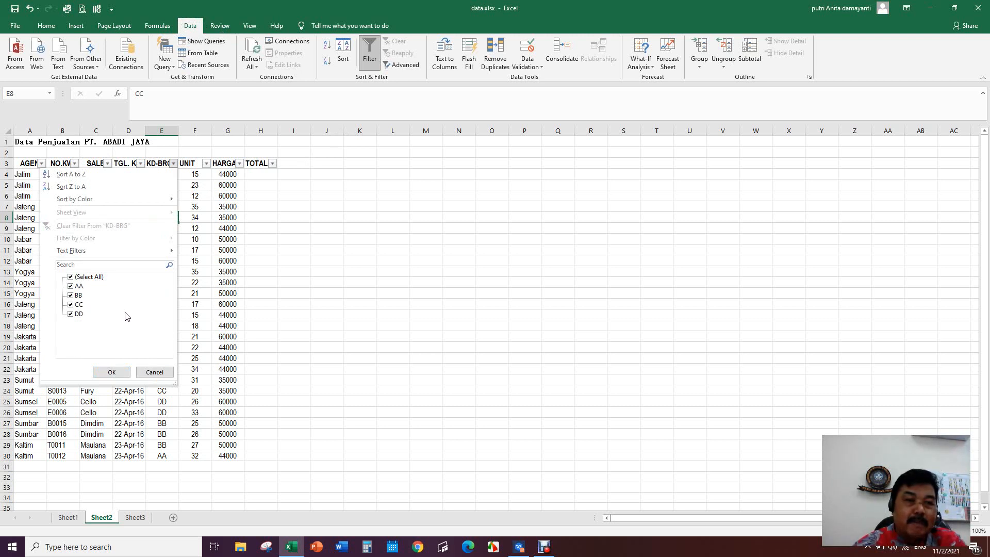
click(72, 295)
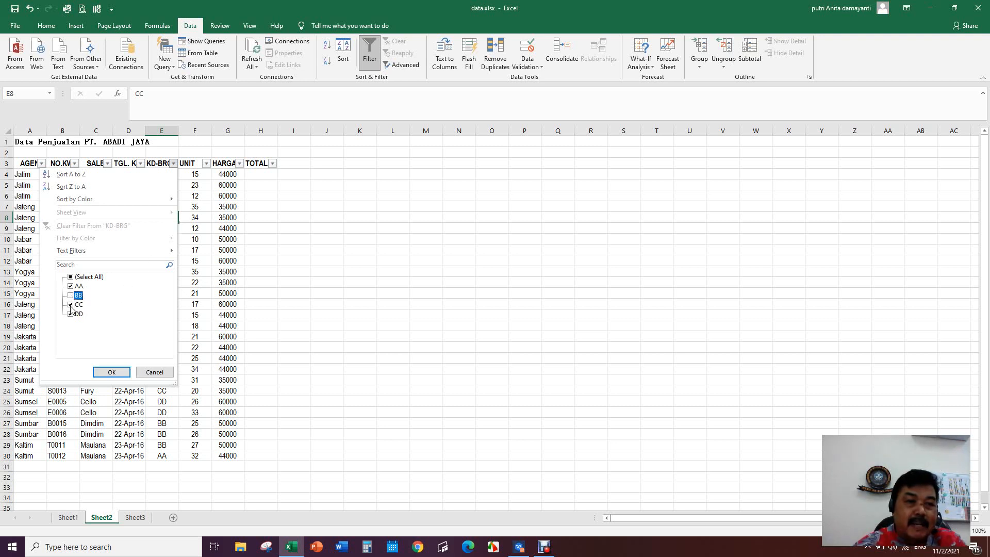
click(71, 304)
click(71, 315)
click(111, 372)
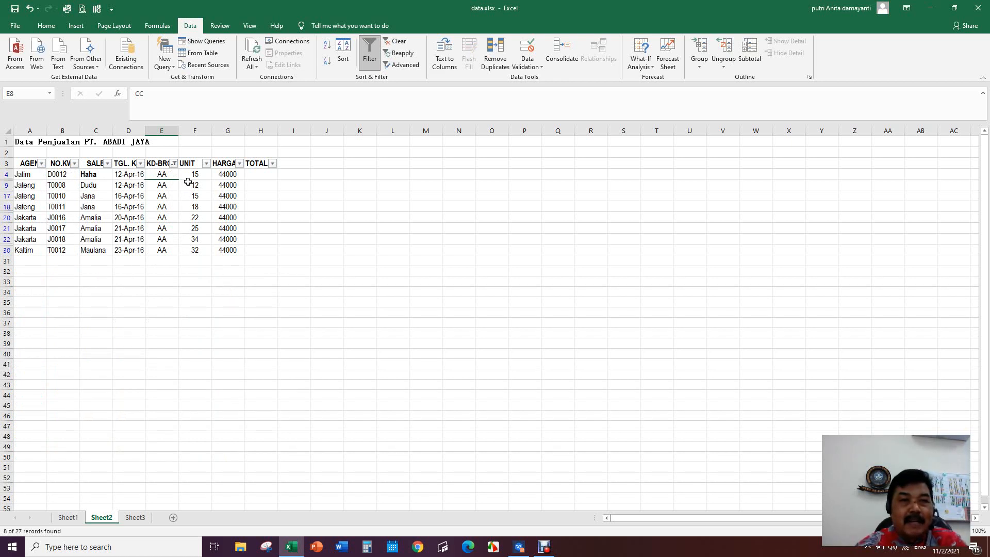
click(371, 66)
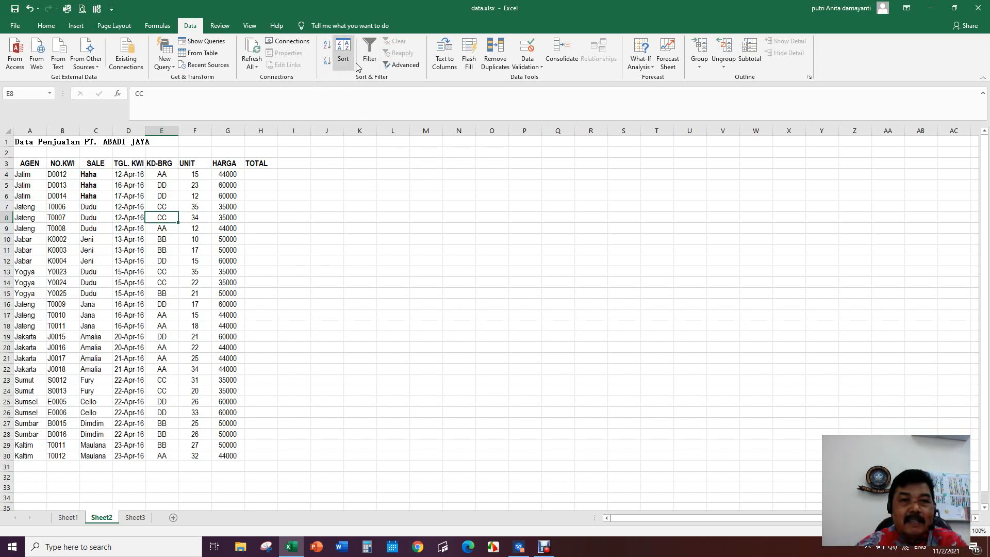
Step: Turn filtering on again, show only the BB rows in the KD-BRG column, and remove the filter
click(372, 63)
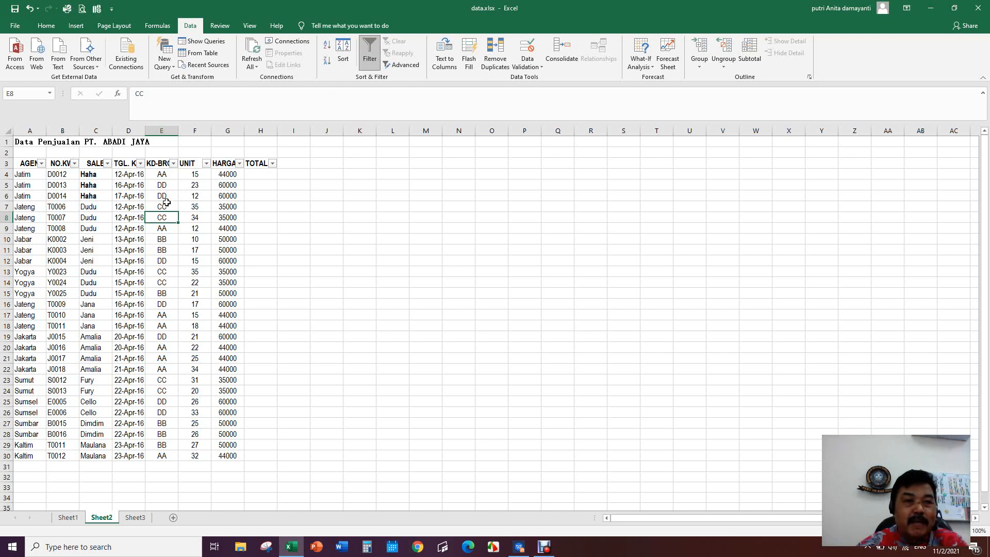
click(174, 164)
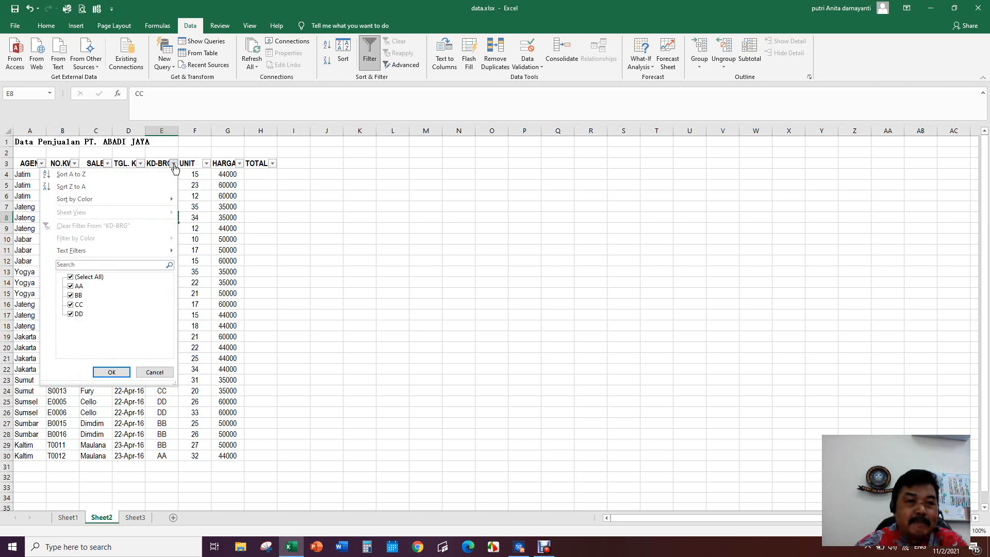
click(72, 287)
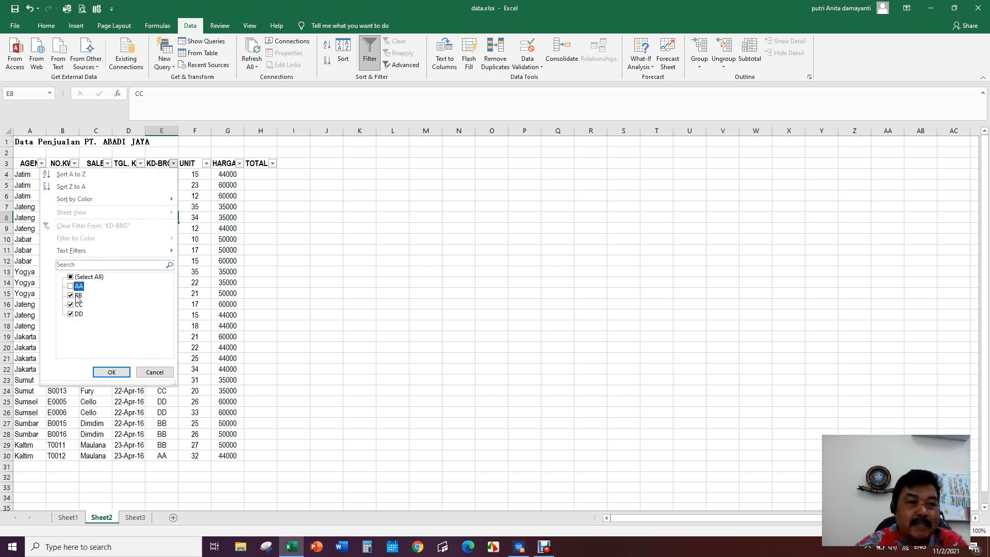
click(73, 306)
click(72, 315)
click(110, 373)
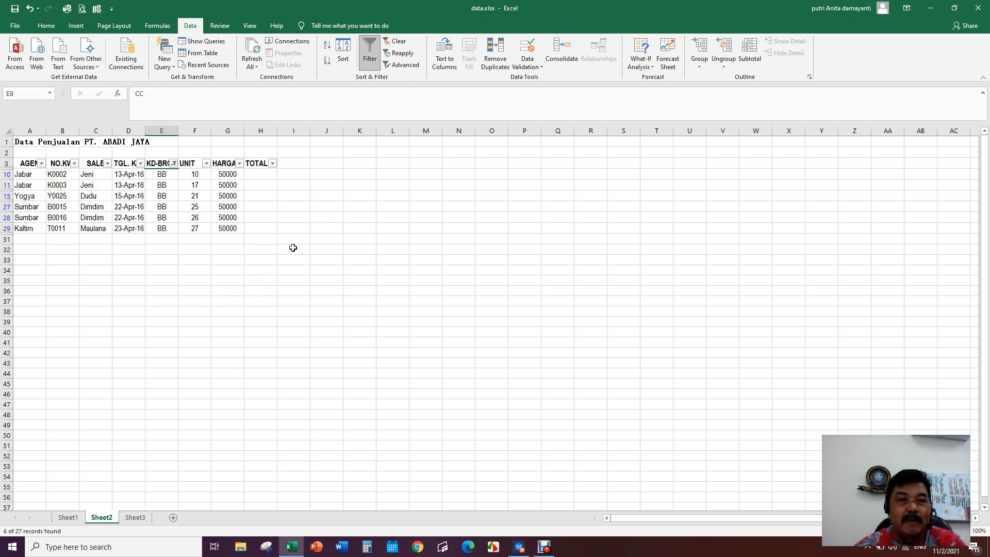
click(370, 54)
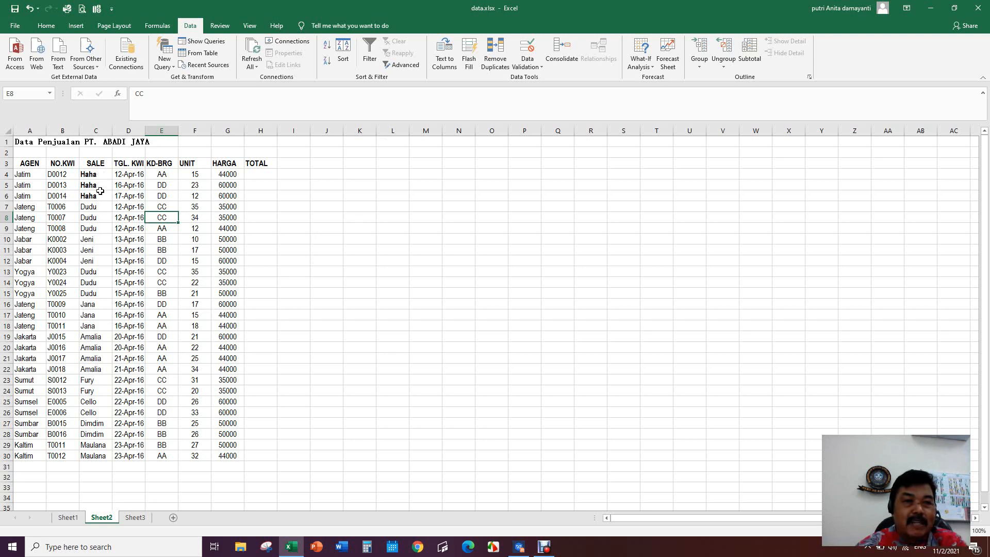
Step: Filter the SALE column to show only the salesperson listed in row 7, and remove the filter from the table
click(369, 52)
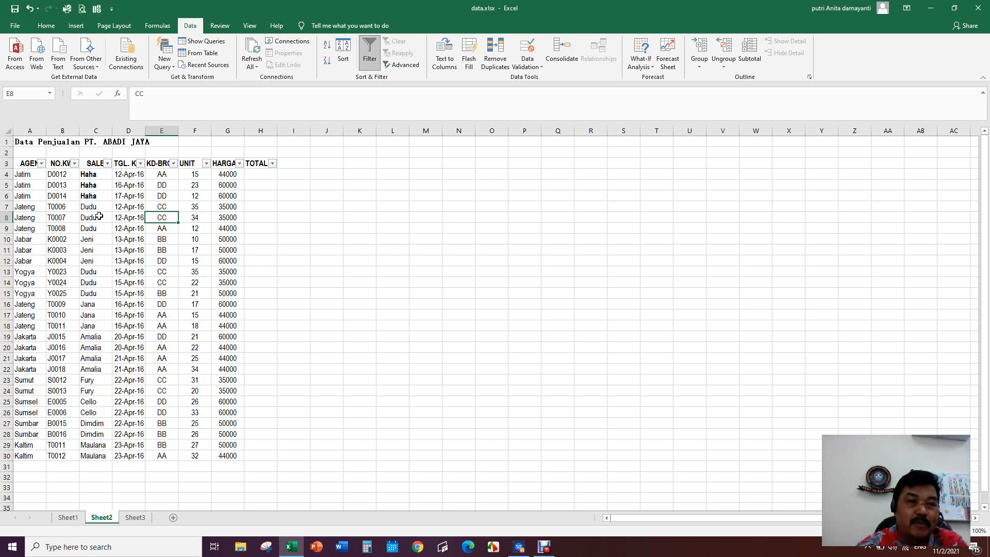
click(109, 164)
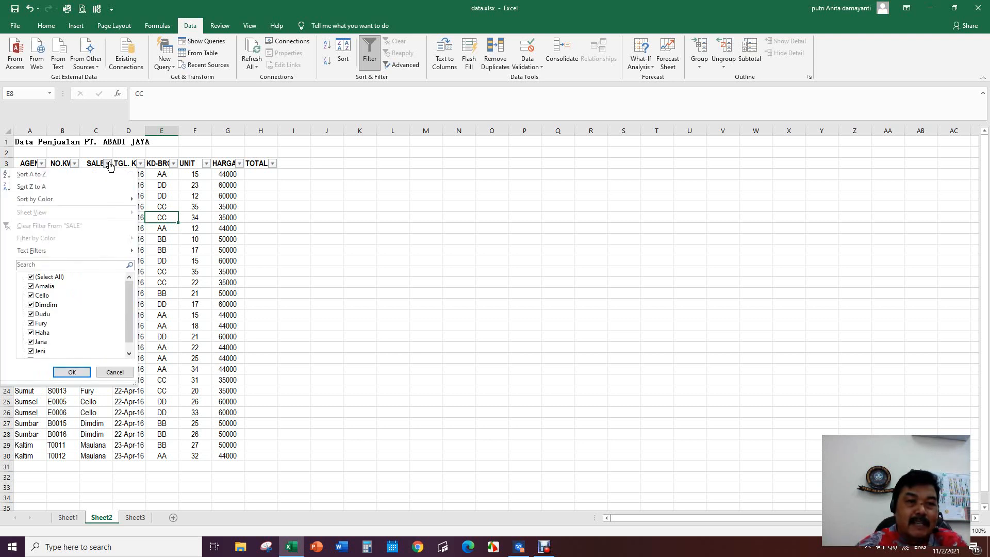
click(31, 277)
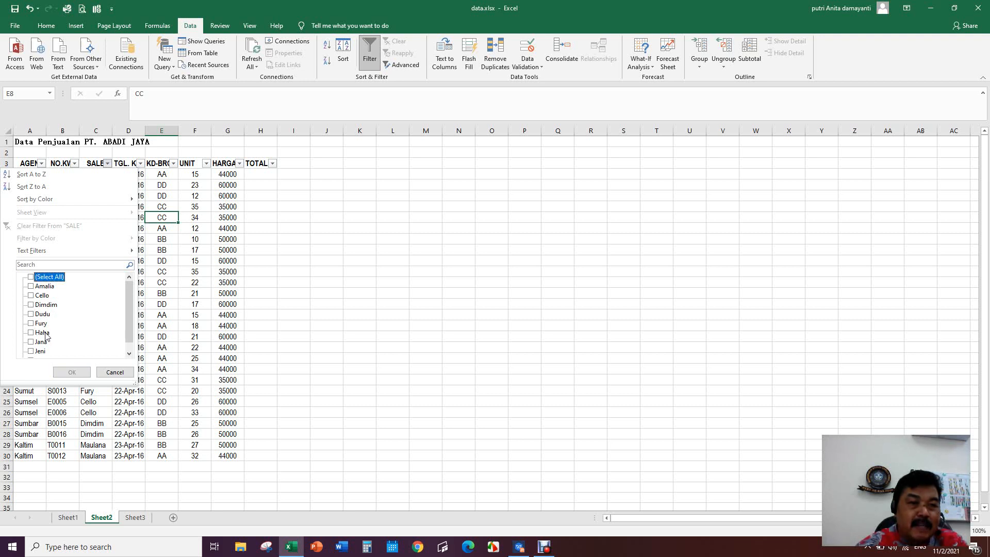
click(31, 314)
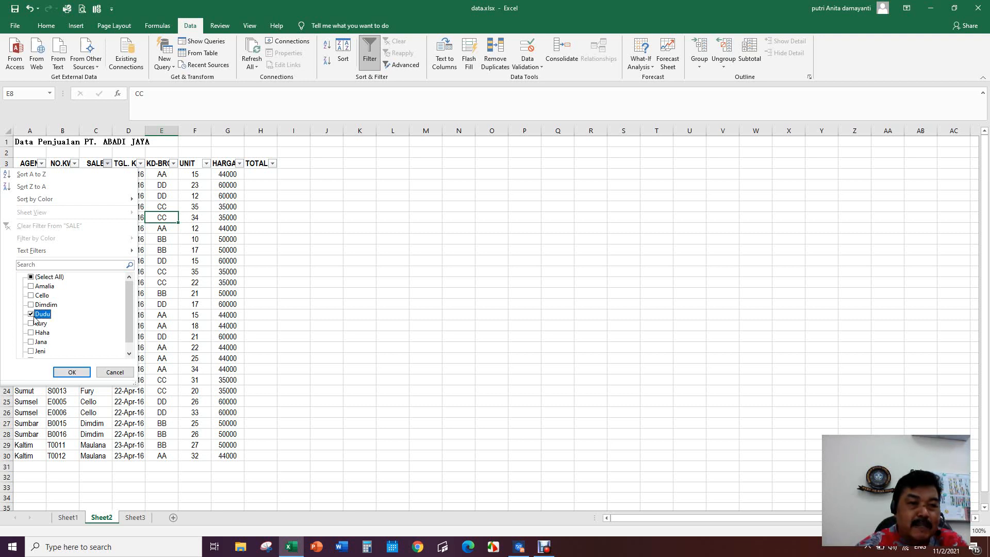
click(73, 373)
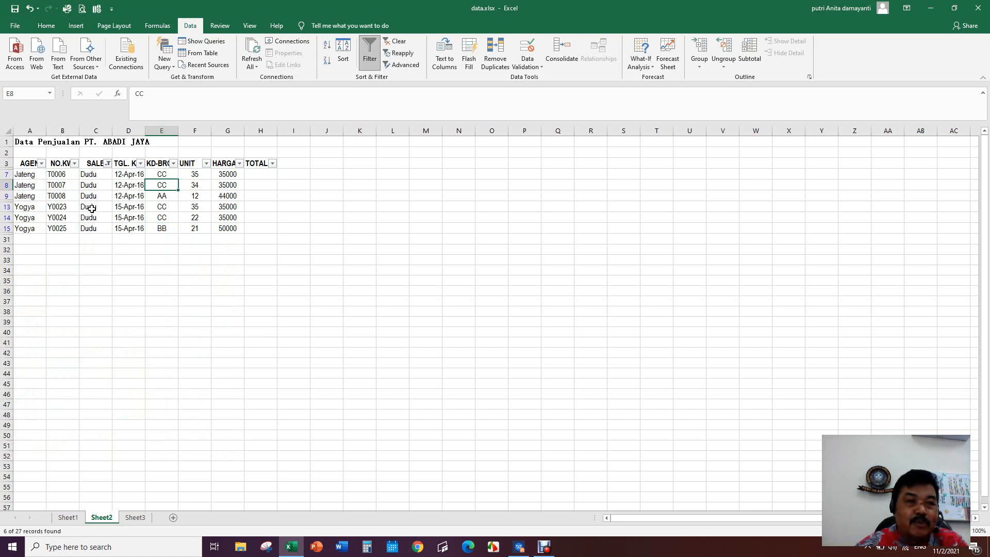
click(370, 52)
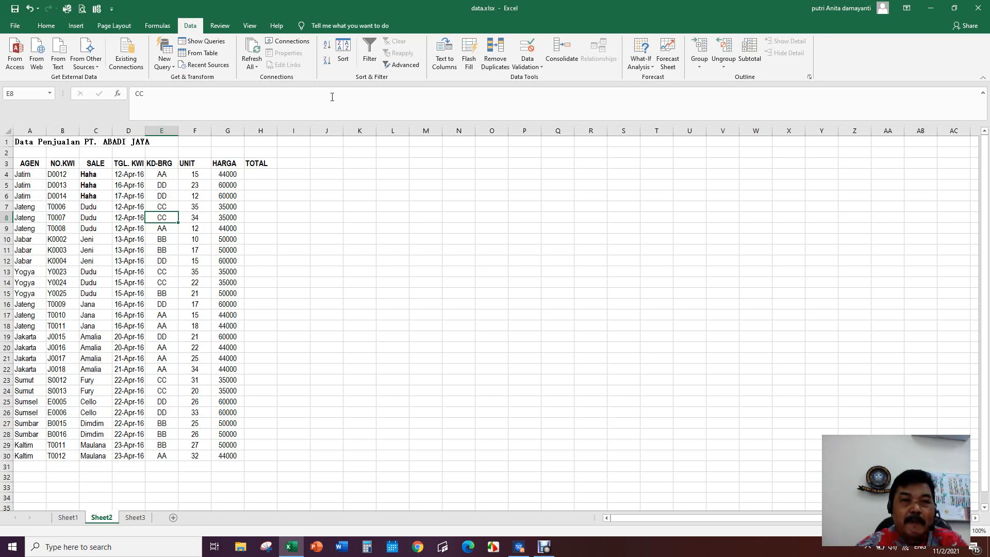
Step: Filter the AGEN column to show only the Jateng rows, and remove the filter from the table
click(375, 60)
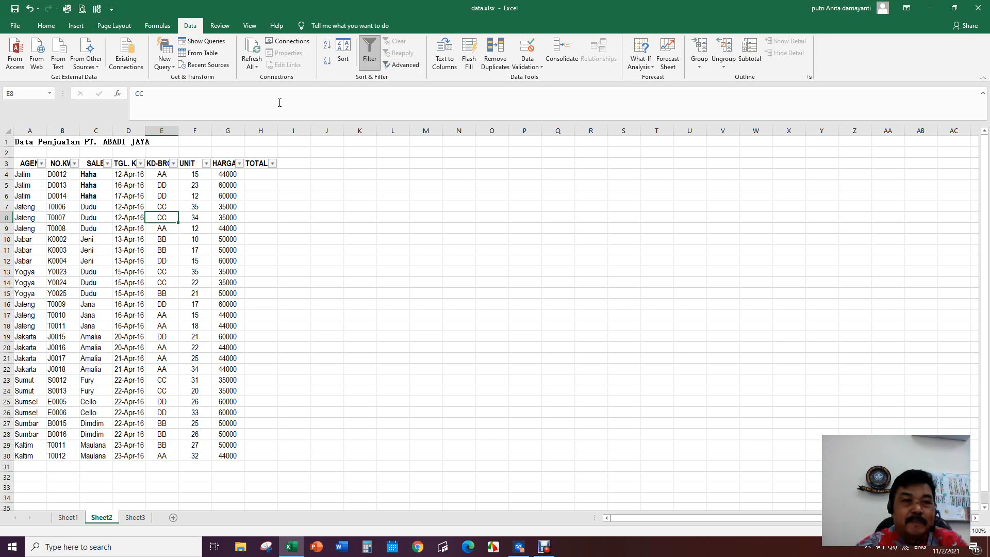
click(42, 164)
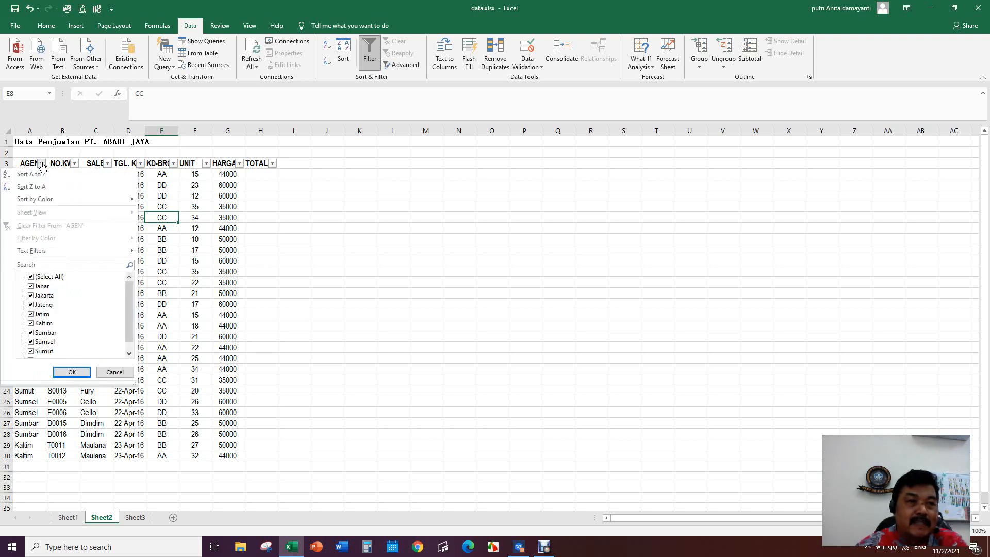
click(31, 278)
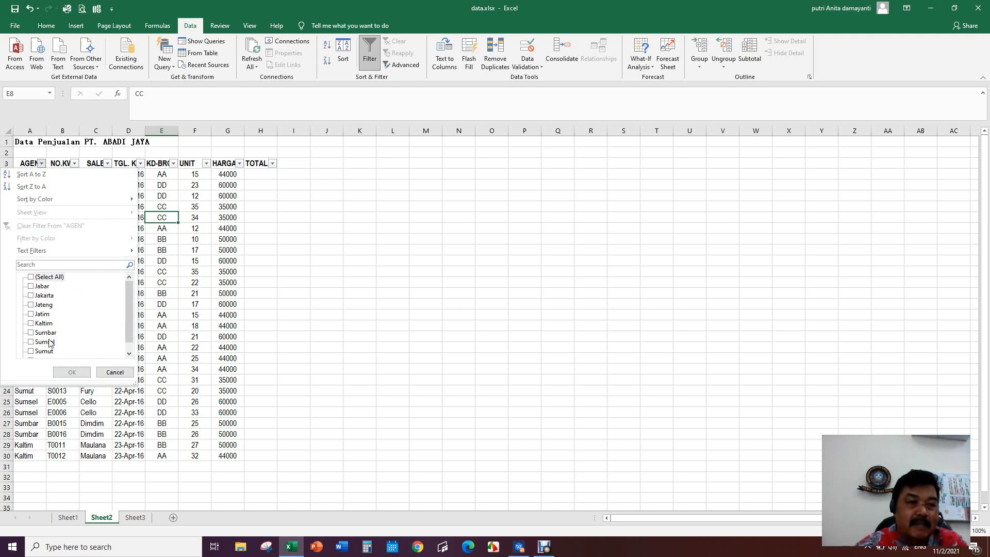
click(31, 305)
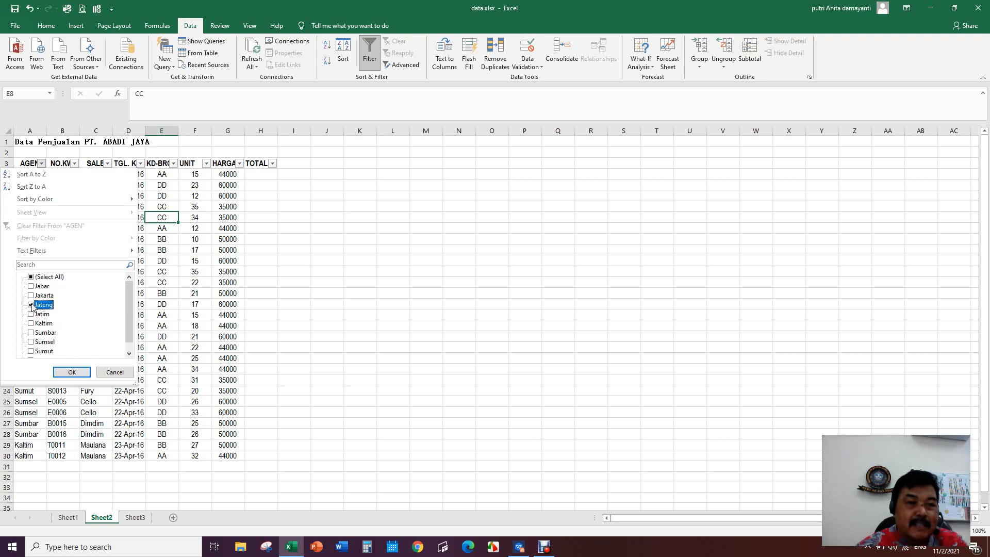
click(73, 373)
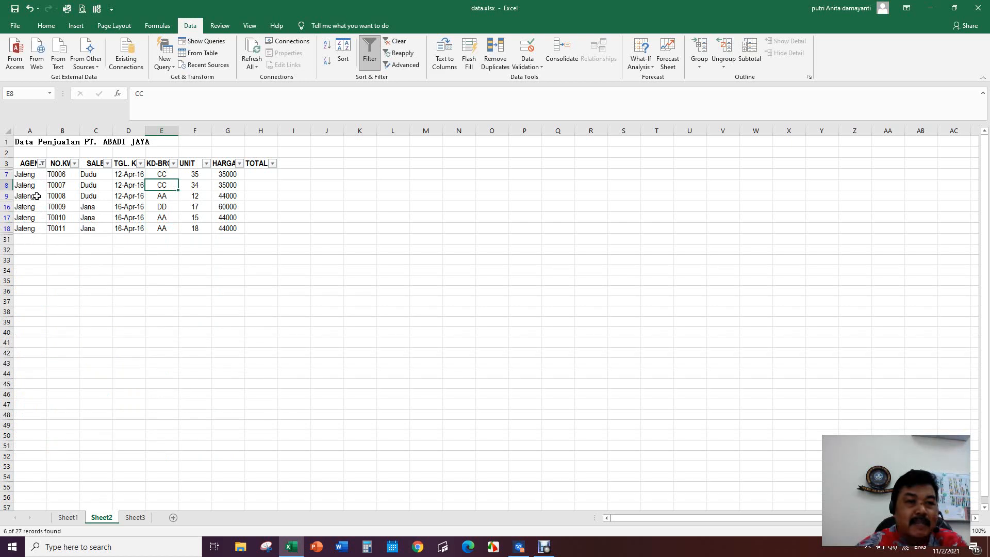
click(367, 60)
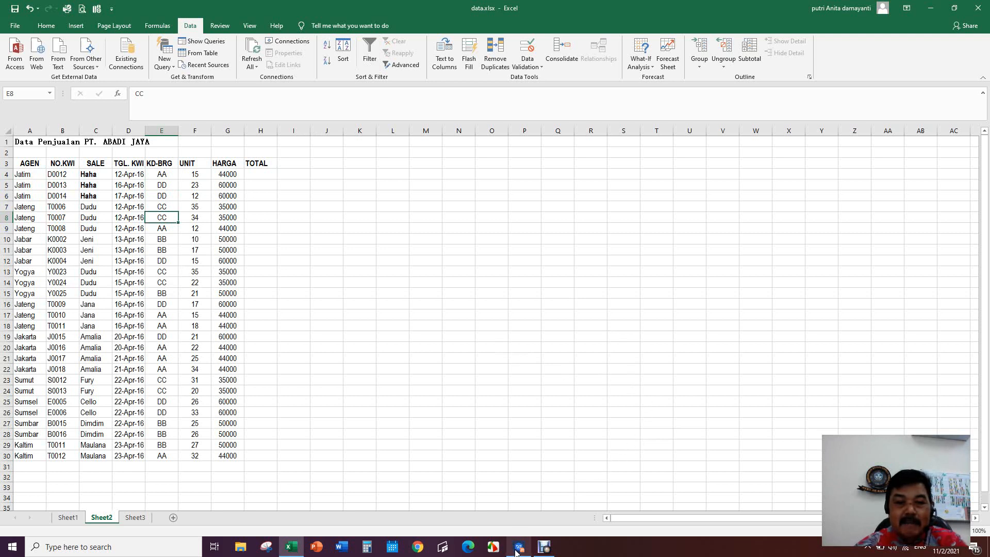
mouse_move(516, 551)
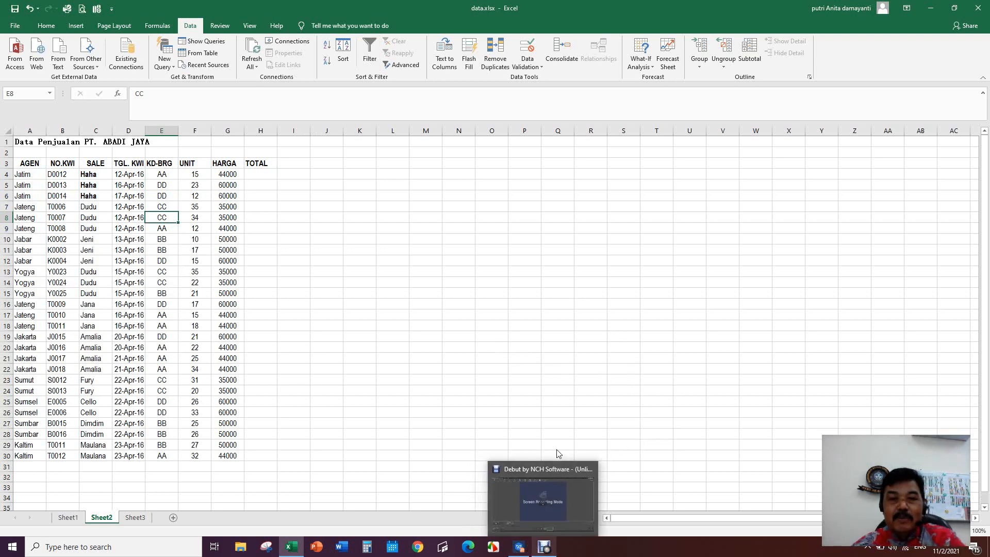